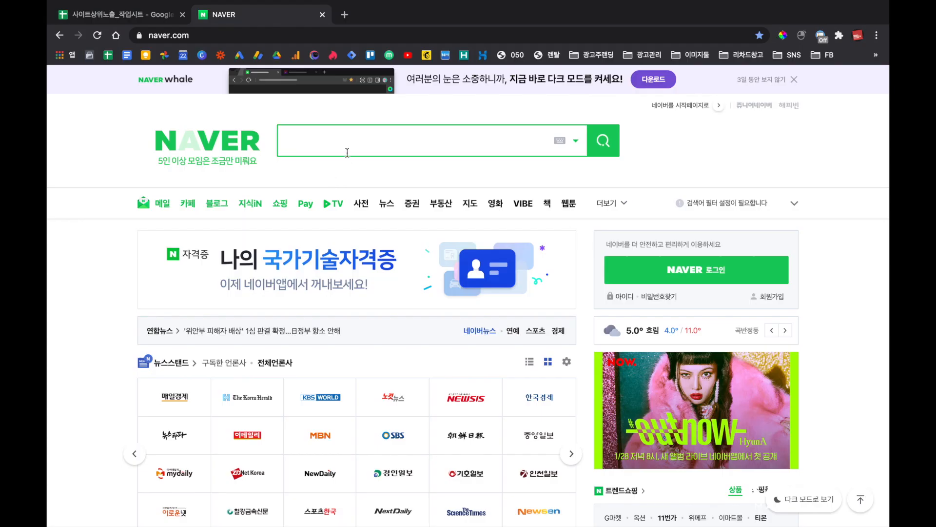
- Search Naver for sns마케팅교육 and look through the results page
text(눈)
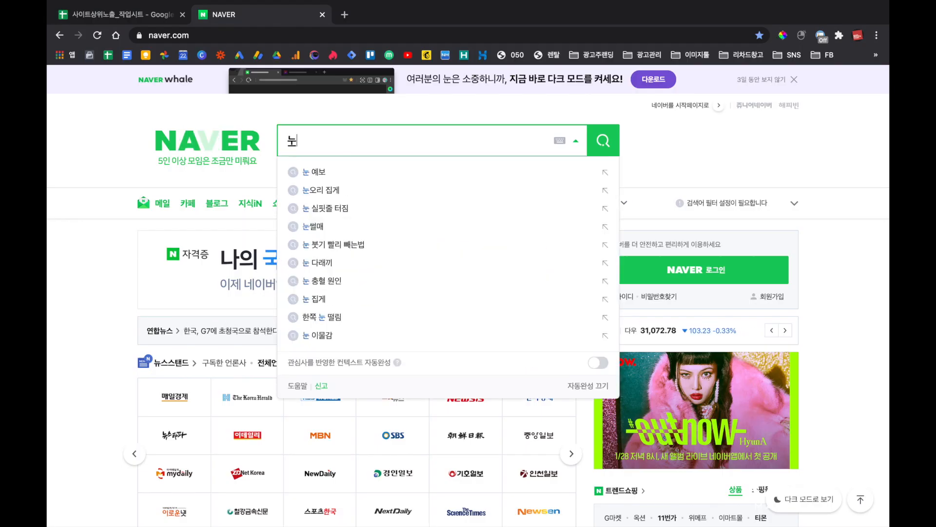
key(BackSpace)
text(sns마케팅교육)
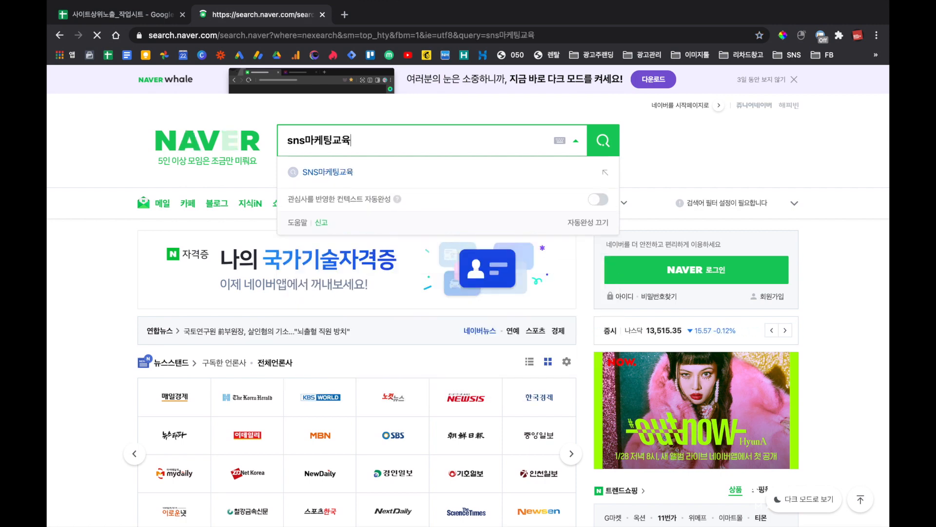
scroll(328, 232, down, 10)
scroll(175, 320, up, 10)
- Search Naver for bmw장기렌트 and find the website result below the ads
double_click(208, 84)
text(bmw장기렌트)
key(Return)
scroll(236, 259, down, 5)
scroll(236, 259, down, 8)
- Search Naver for 캐리컬쳐자격증 and find the website result between the ads and the VIEW section
double_click(294, 90)
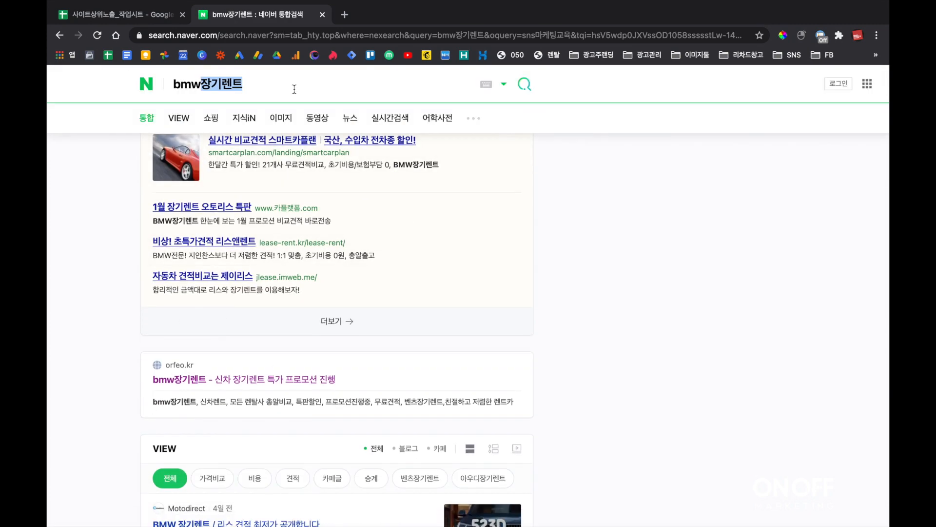
key(super+a)
text(캐리컬쳐자격증)
key(Return)
scroll(138, 231, down, 8)
scroll(138, 231, up, 3)
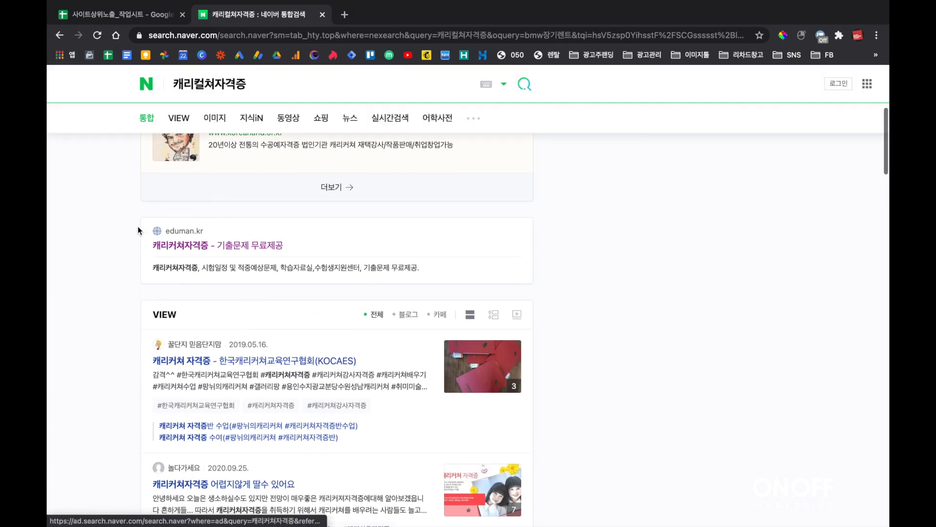
scroll(138, 231, up, 1)
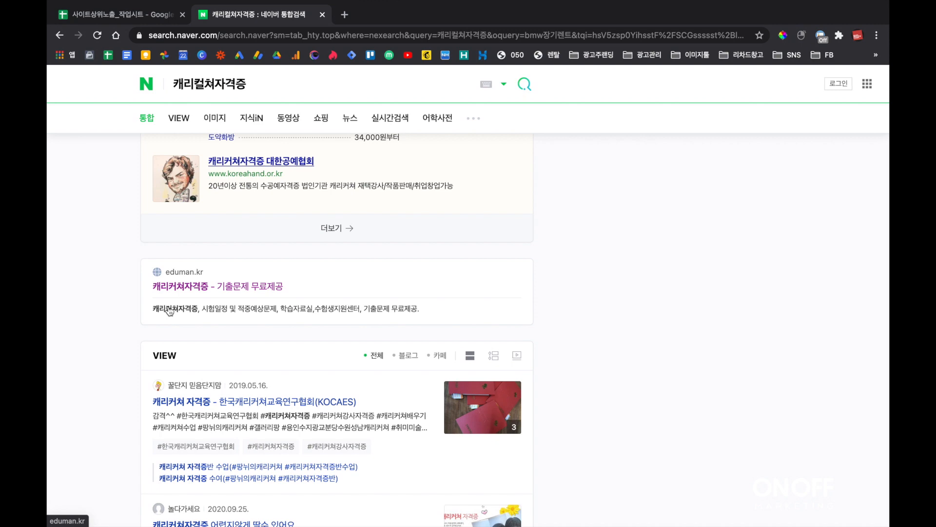
- Search the mobile Naver site m.naver.com in a new tab for sns마케팅교육 and open the soonyoung.co.kr result
key(super+t)
text(m.)
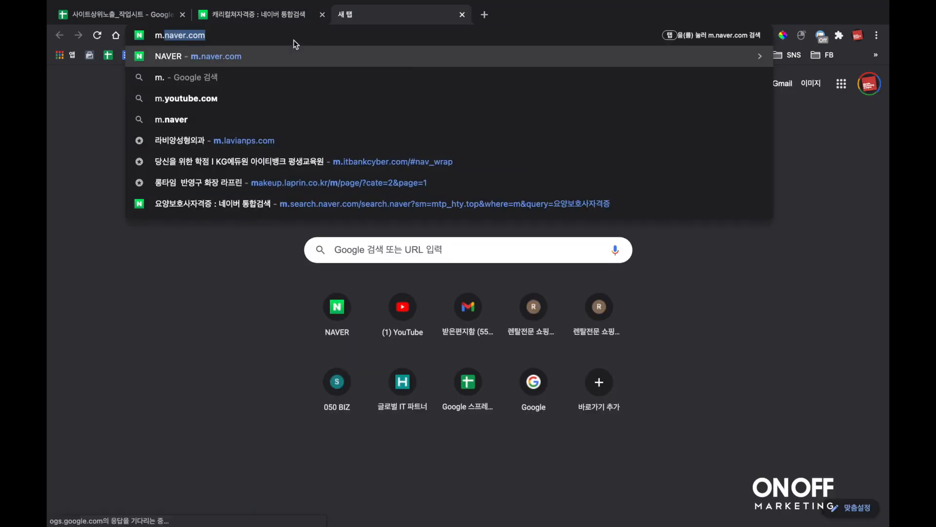
key(Return)
click(346, 190)
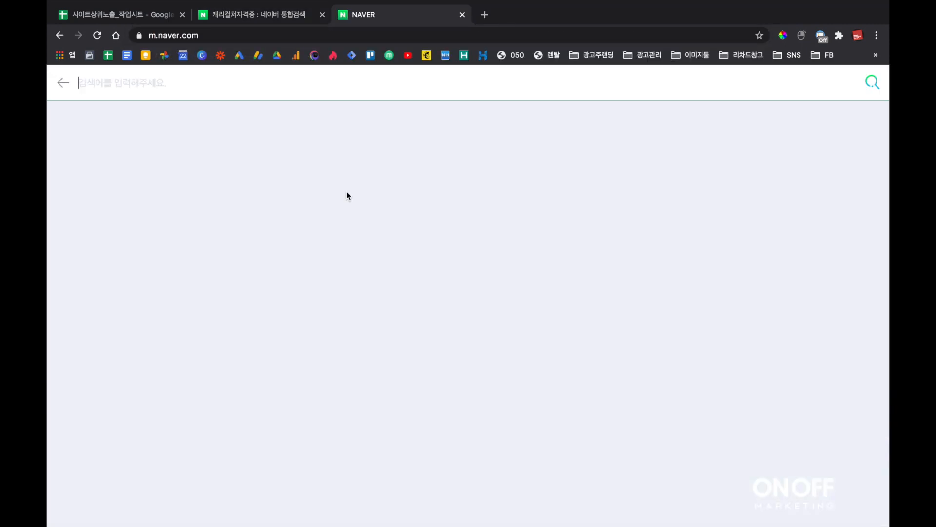
text(sns)
text(마케팅교육)
key(Return)
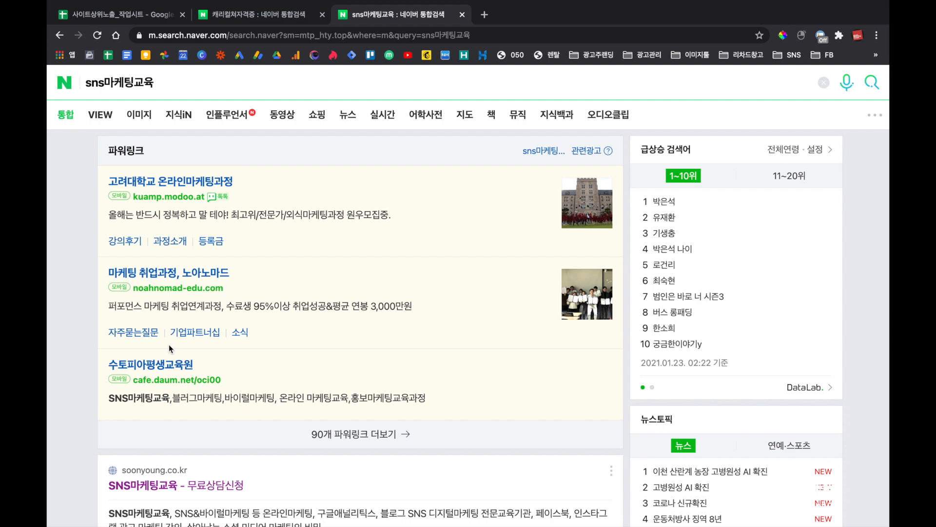
scroll(169, 345, down, 4)
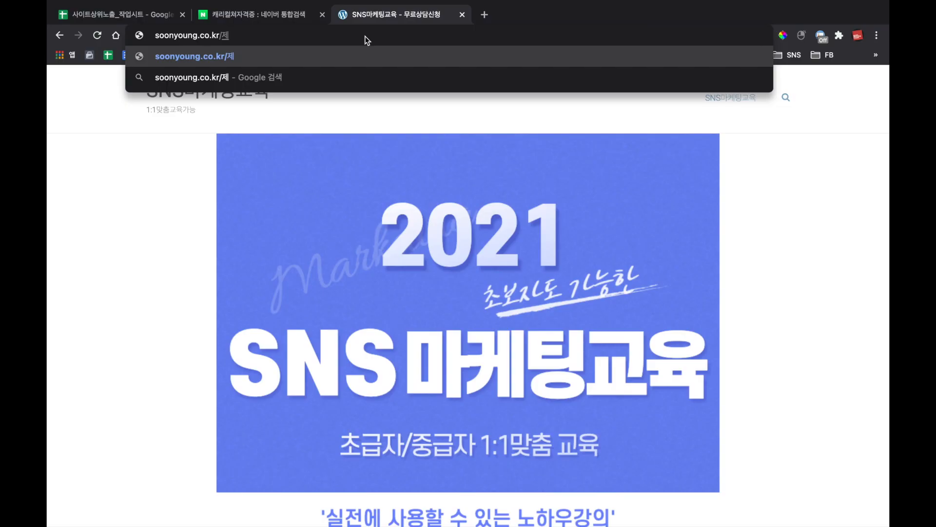
- Go to the WordPress admin address (wp-admin) of soonyoung.co.kr and log in with the prefilled account credentials
text(wp)
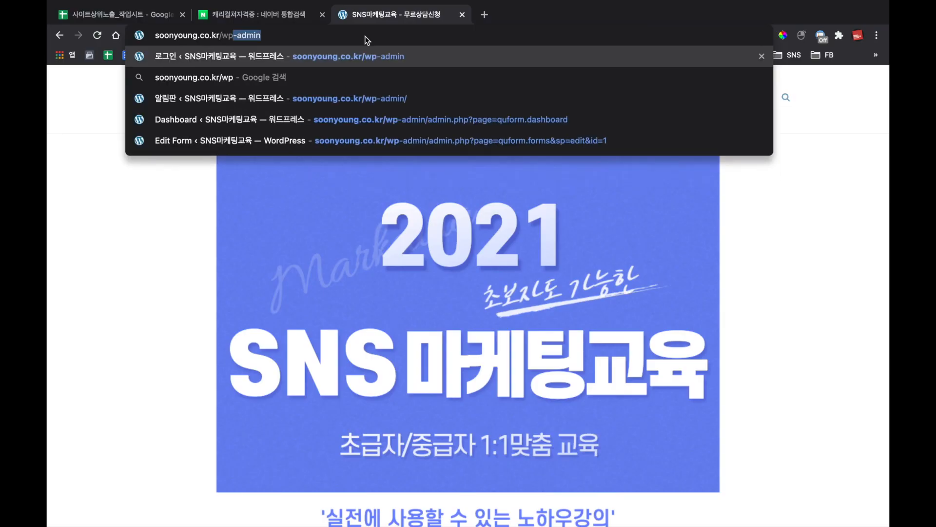
key(Return)
click(420, 236)
click(430, 276)
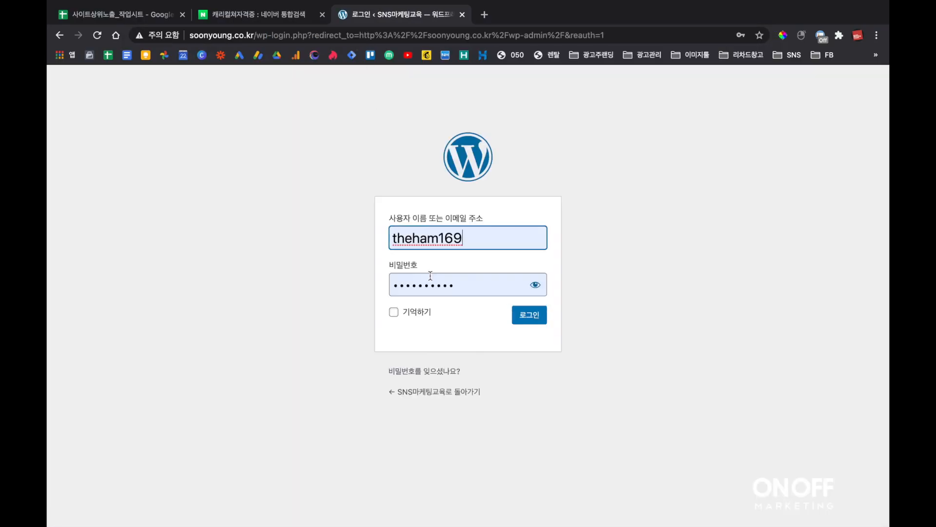
click(521, 317)
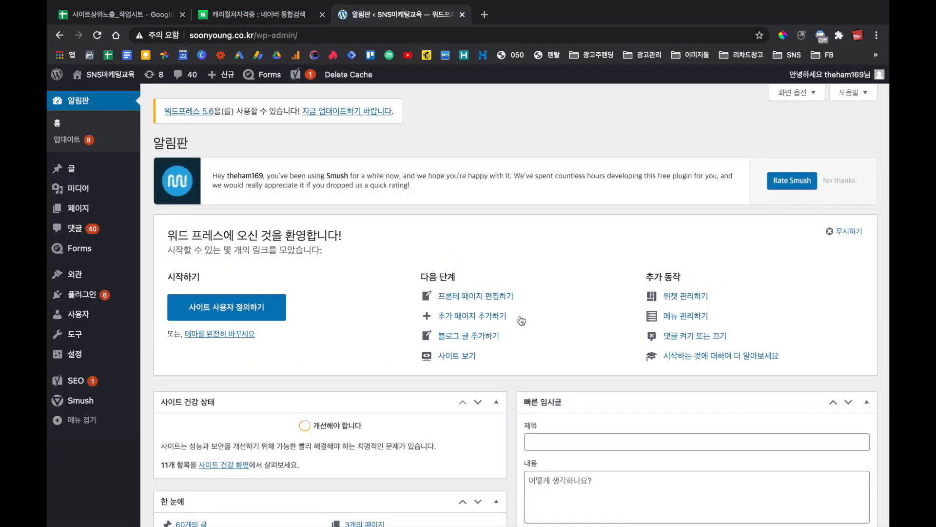
- Open the list of installed plugins in the WordPress admin
mouse_move(88, 298)
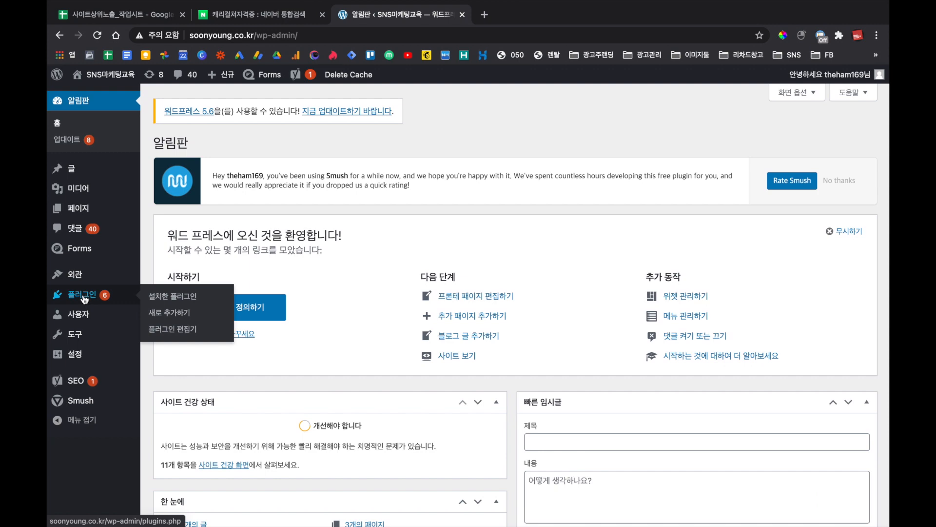
click(84, 297)
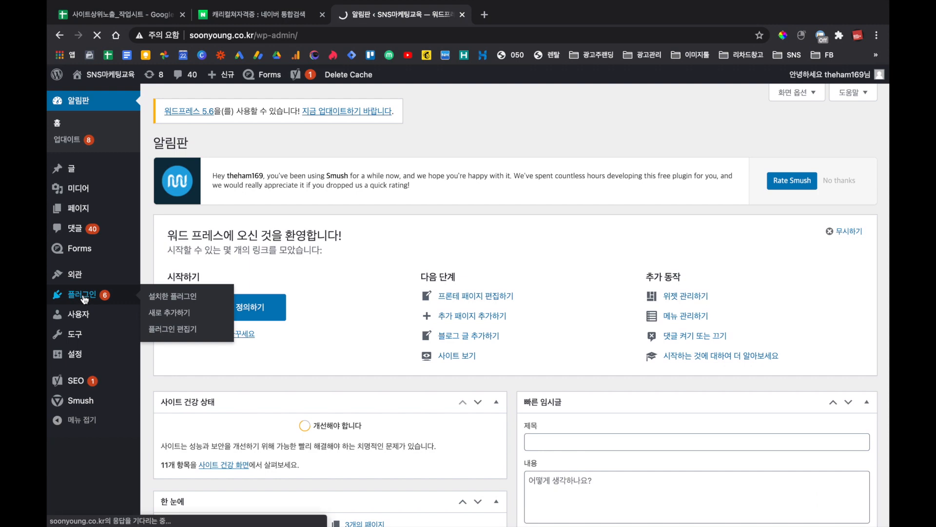
scroll(205, 305, down, 1)
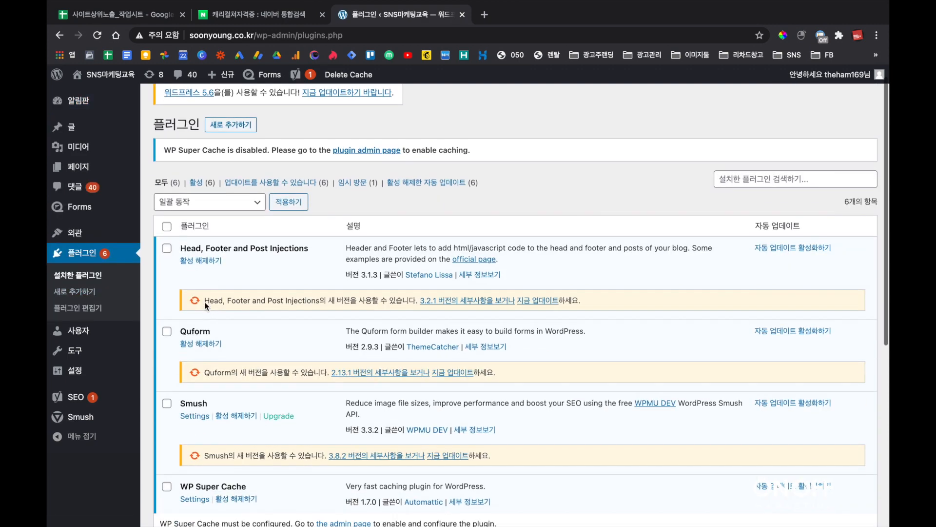
- Review the Head, Footer and Post Injections, Quform, Smush and WP Super Cache entries in the plugin list
triple_click(268, 243)
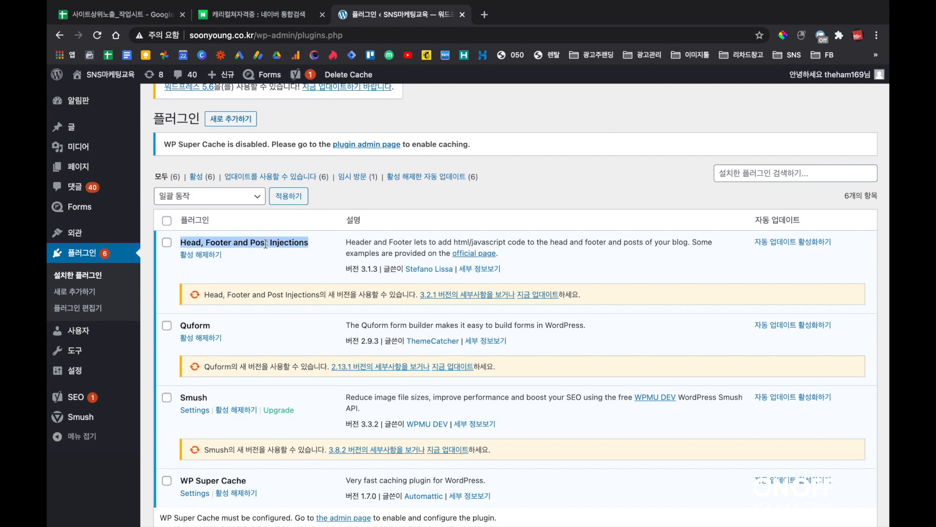
triple_click(272, 243)
scroll(242, 336, down, 2)
double_click(202, 253)
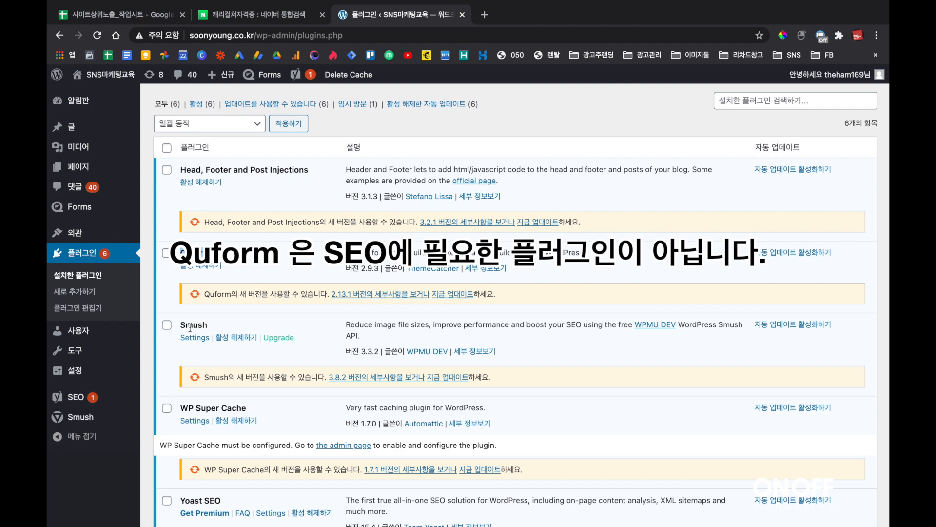
scroll(190, 327, down, 3)
double_click(196, 213)
triple_click(197, 295)
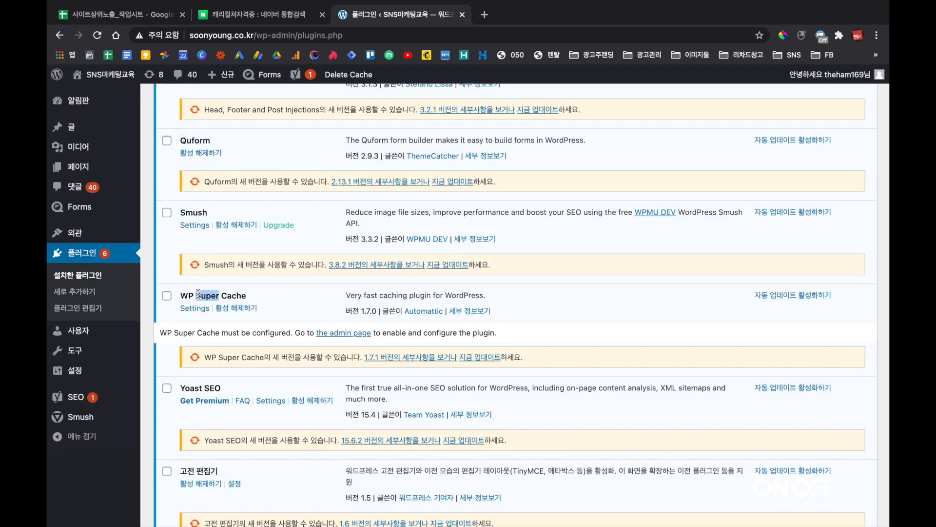
click(196, 211)
- Review the Yoast SEO and 고전 편집기 entries at the end of the plugin list
scroll(195, 291, down, 3)
triple_click(203, 272)
triple_click(218, 271)
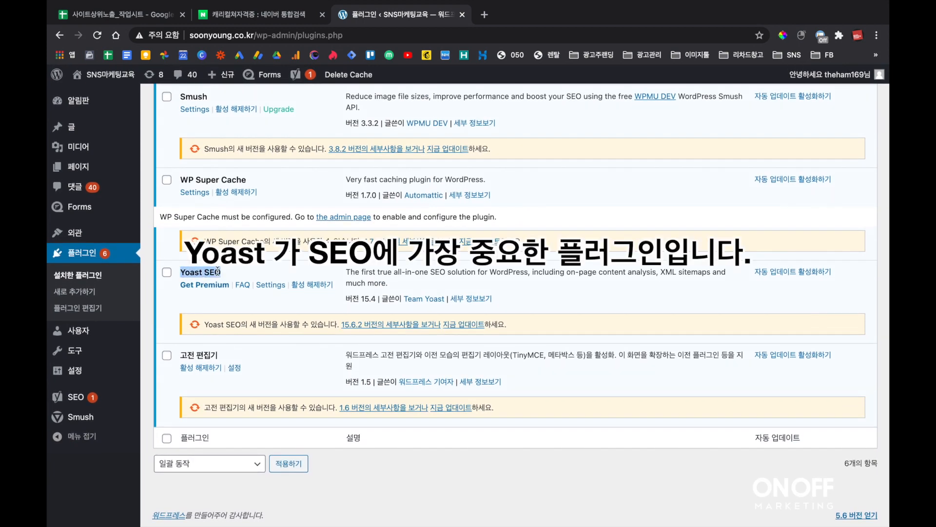
triple_click(218, 271)
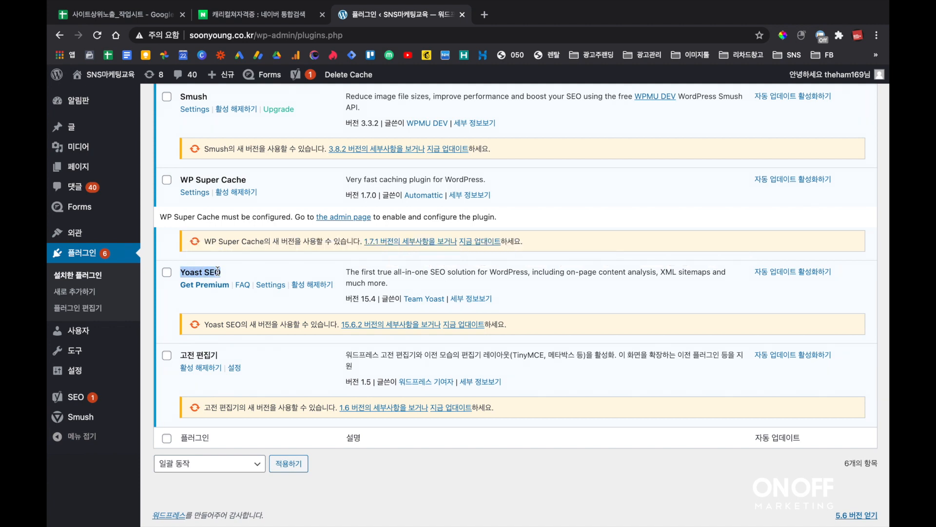
triple_click(210, 356)
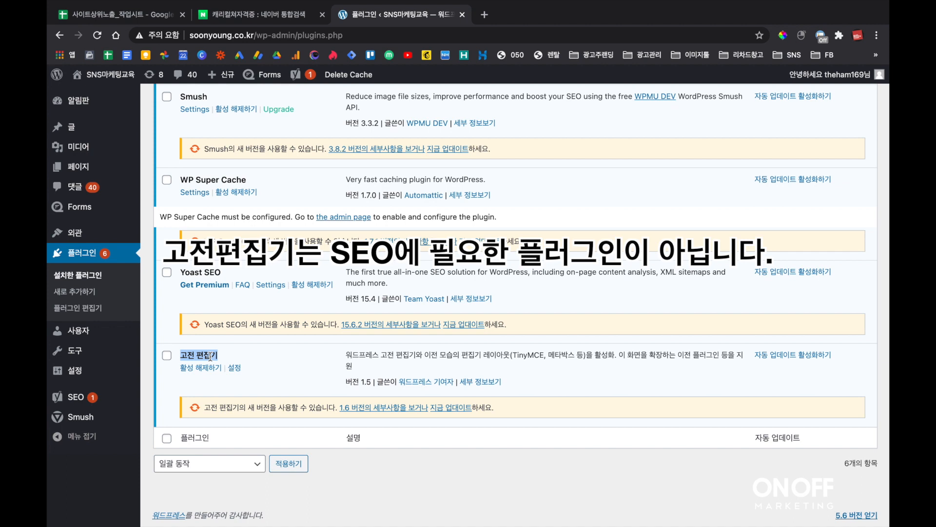
click(214, 355)
double_click(205, 354)
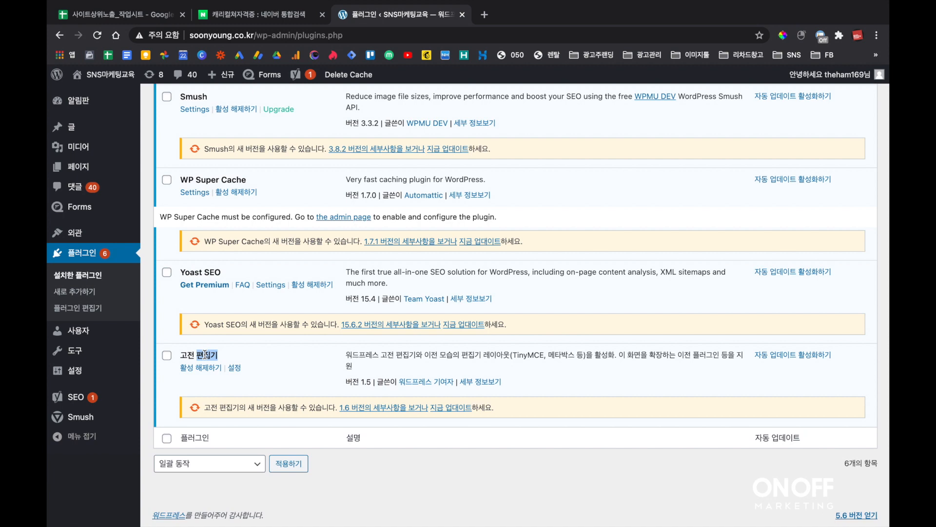
- Highlight the names of the two essential SEO plugins, Yoast SEO and Head, Footer and Post Injections, in the plugin list
scroll(205, 355, up, 4)
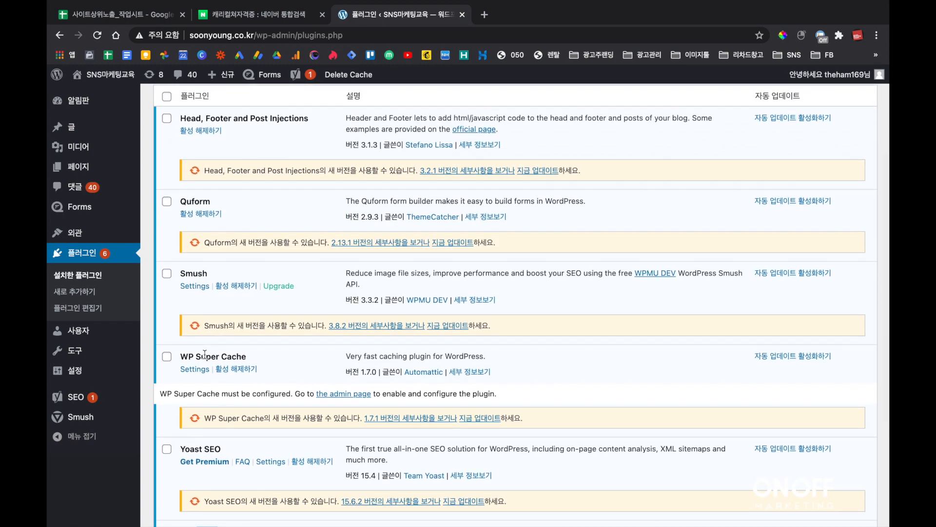
scroll(204, 355, down, 2)
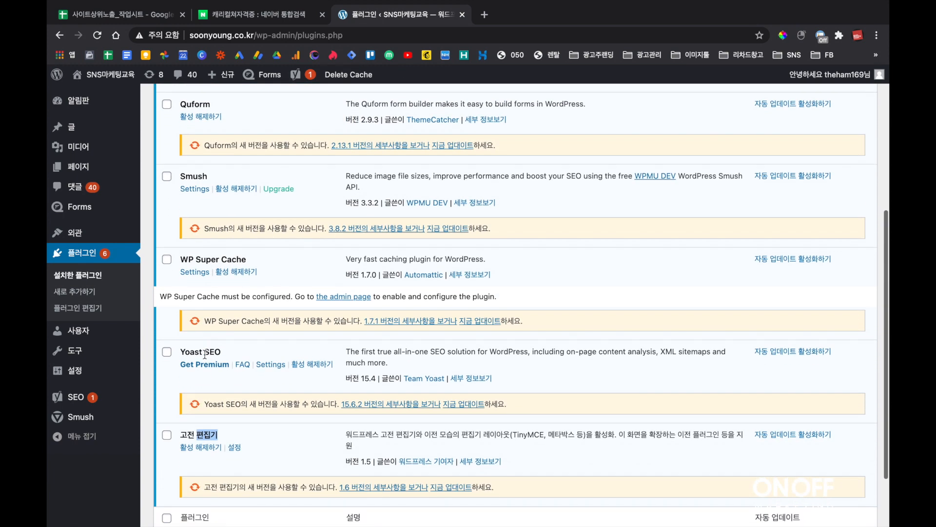
scroll(205, 355, up, 2)
triple_click(190, 431)
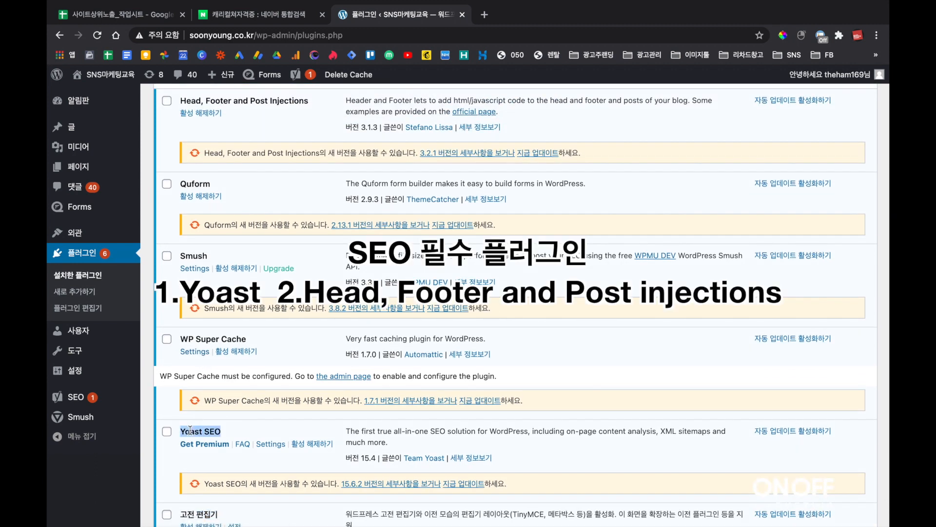
triple_click(228, 101)
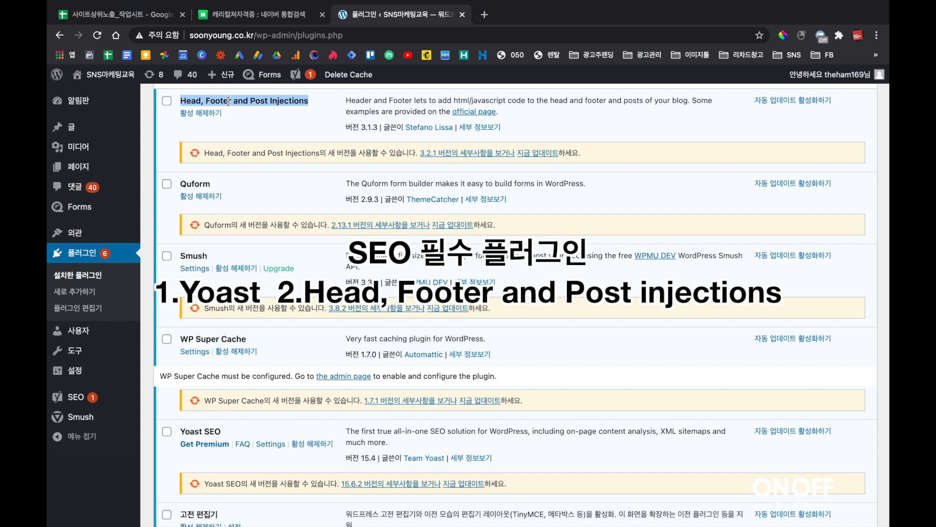
triple_click(201, 430)
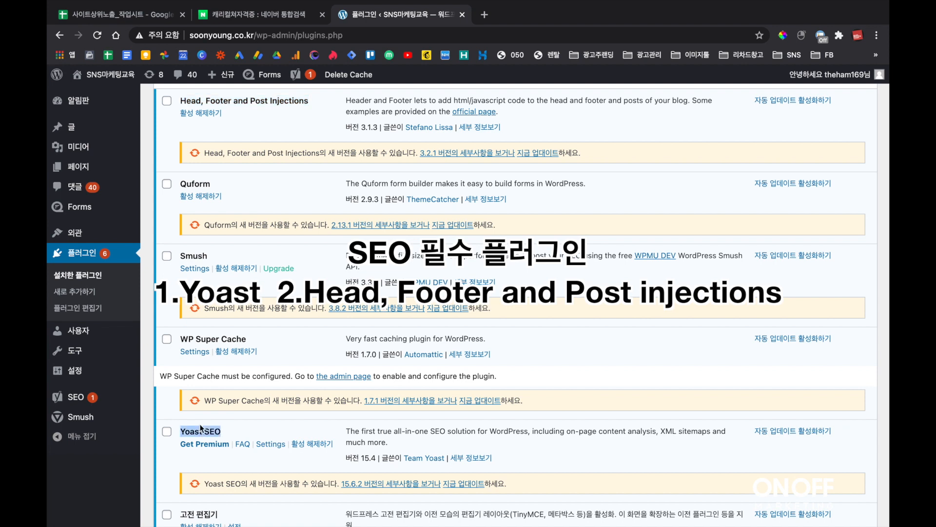
triple_click(253, 101)
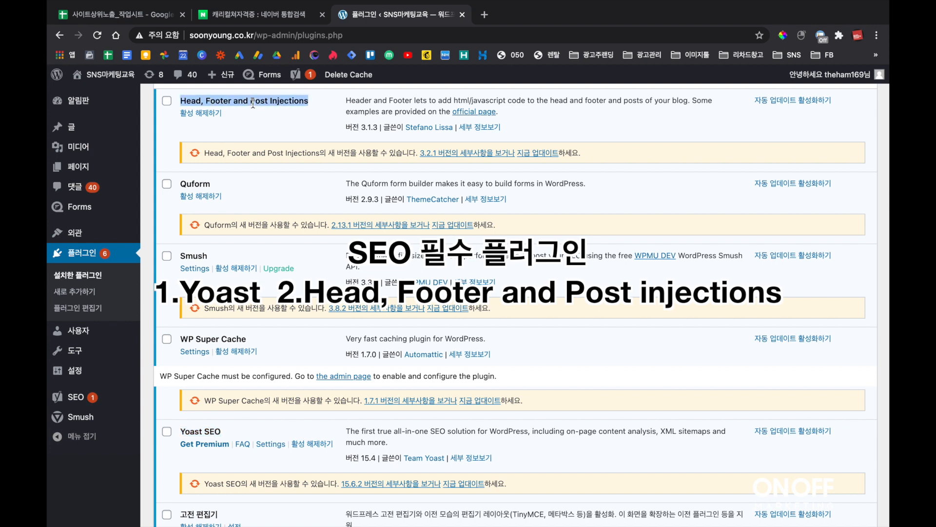
triple_click(198, 430)
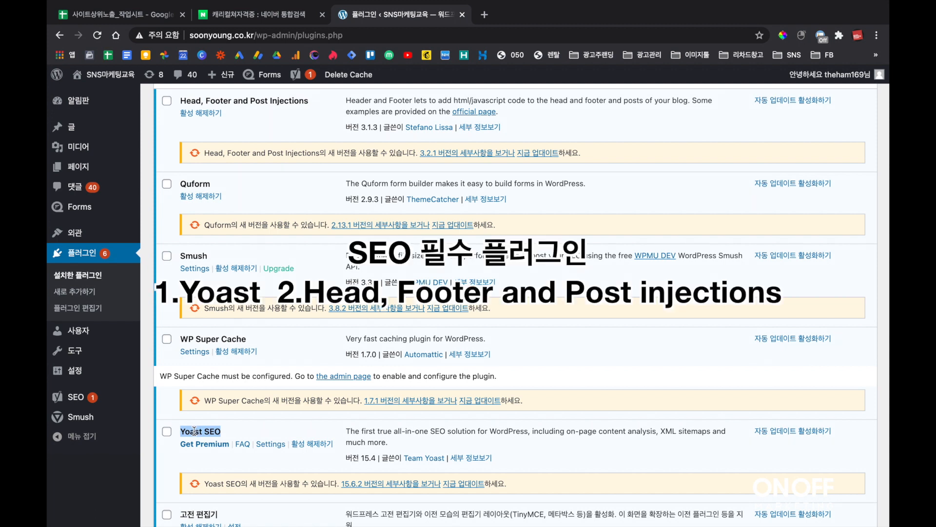
click(194, 429)
triple_click(259, 100)
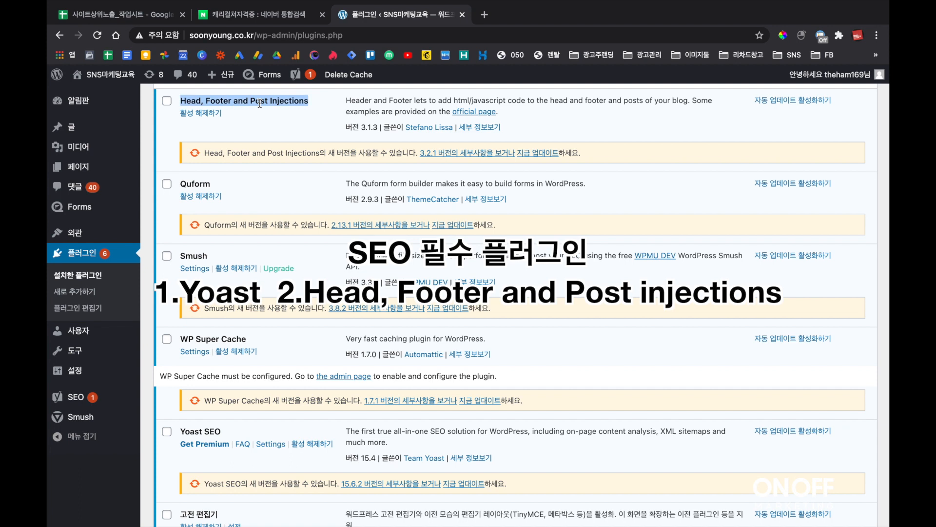
click(208, 432)
triple_click(208, 432)
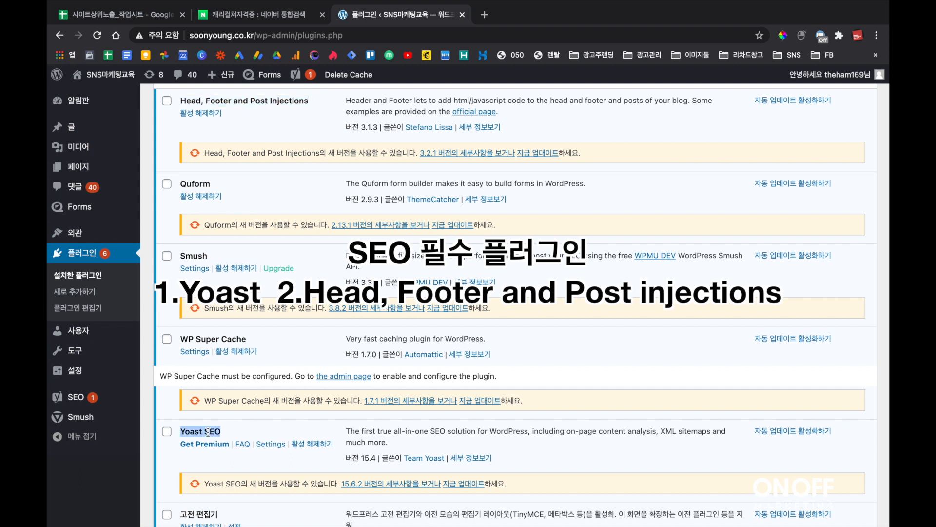
- Open the SNS마케팅교육 front page for editing and request related keyphrases in its Yoast SEO section
click(82, 166)
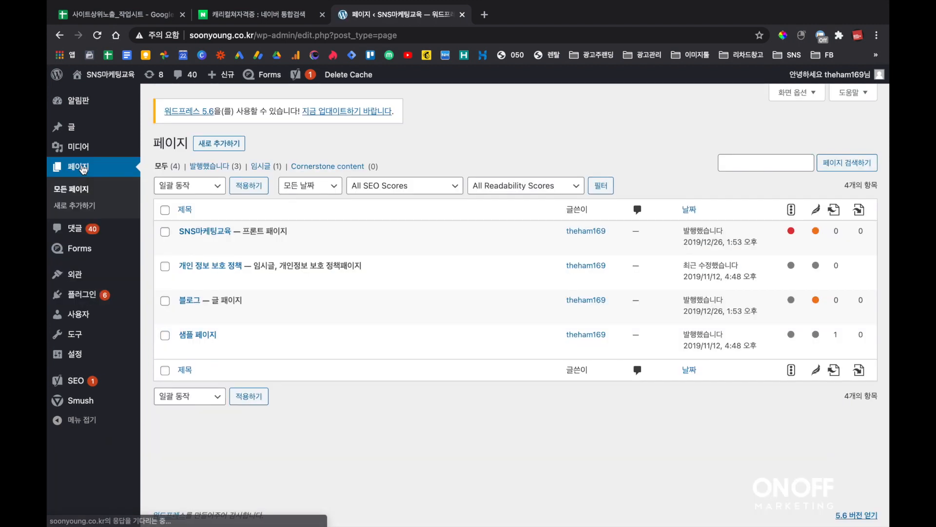
click(209, 234)
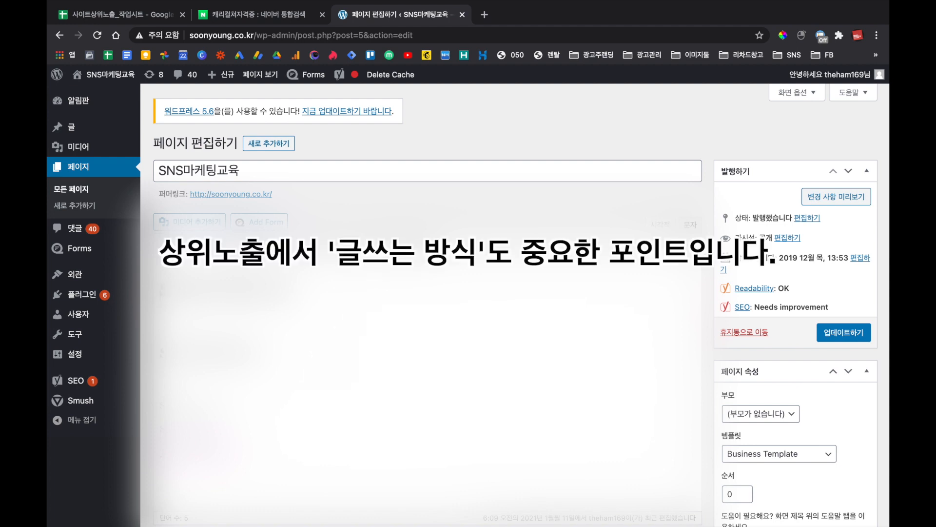
scroll(428, 312, down, 1)
scroll(428, 312, up, 1)
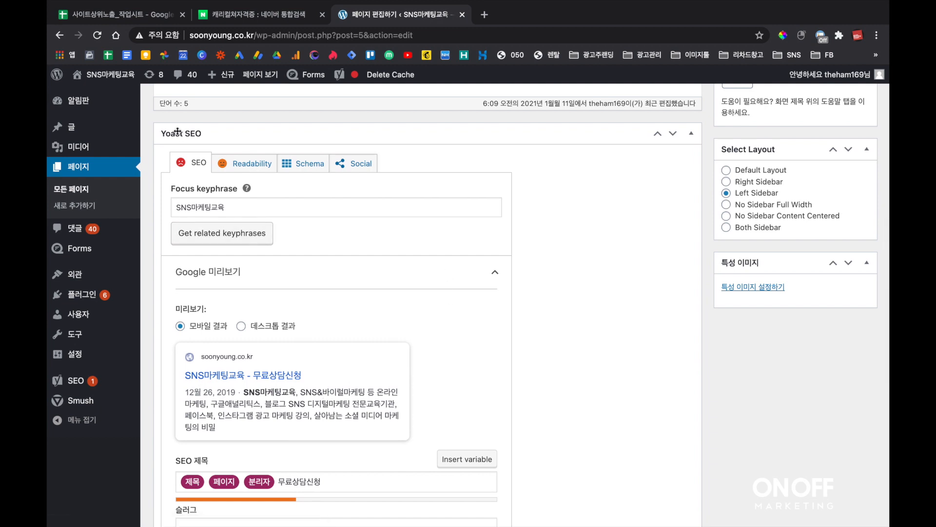
click(221, 233)
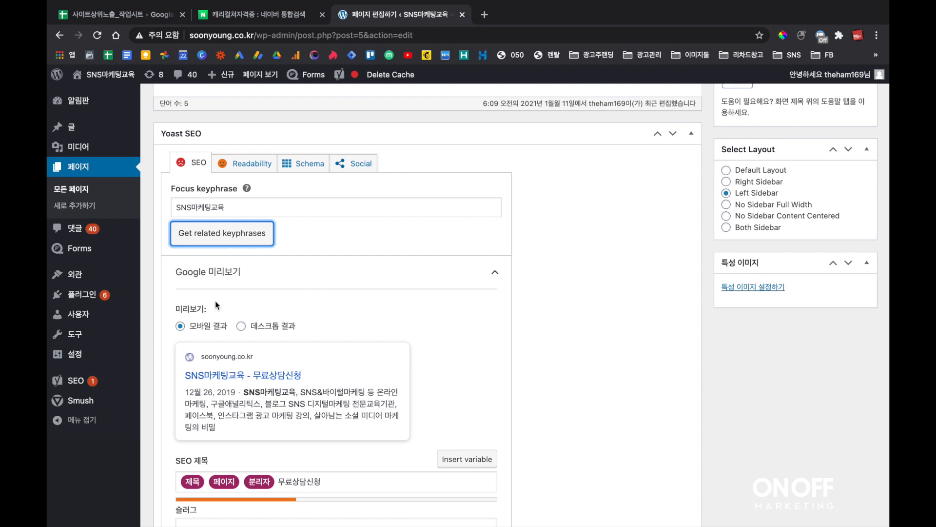
- Highlight the focus keyphrase SNS마케팅교육 and switch the Google preview to desktop results (데스크톱 결과)
scroll(232, 379, down, 1)
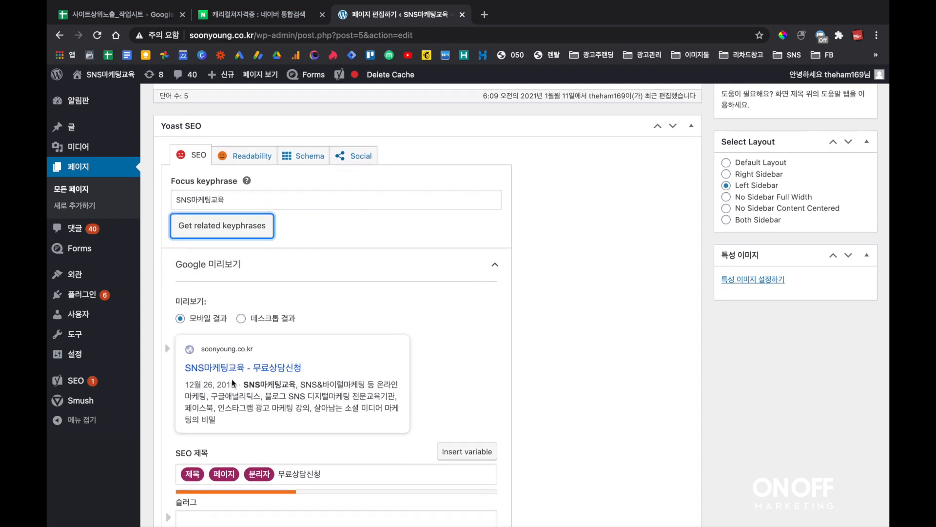
drag(191, 195, 325, 197)
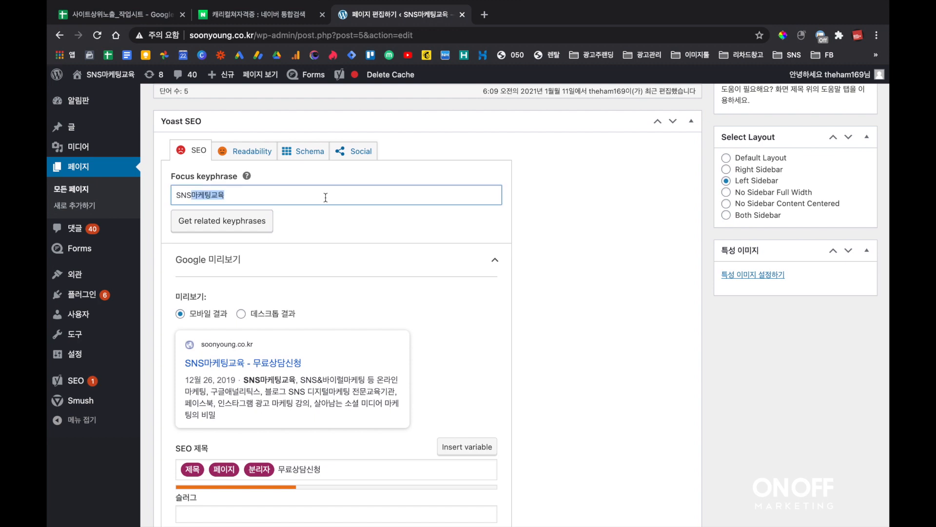
double_click(232, 195)
scroll(253, 205, down, 3)
click(271, 210)
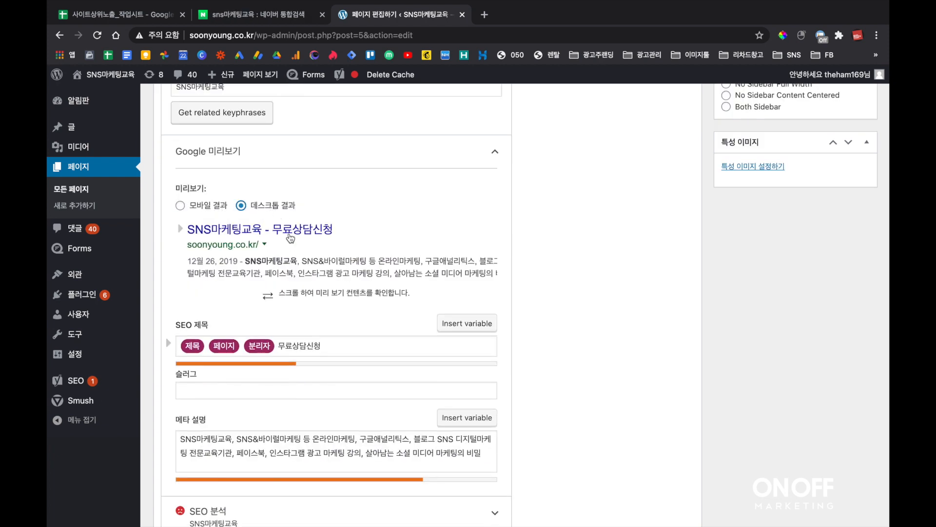
- Replace 무료상담신청 in the SEO title with ㅇㅇㅇㅇㅇ, comparing the preview title with the soonyoung.co.kr result on Naver
click(254, 13)
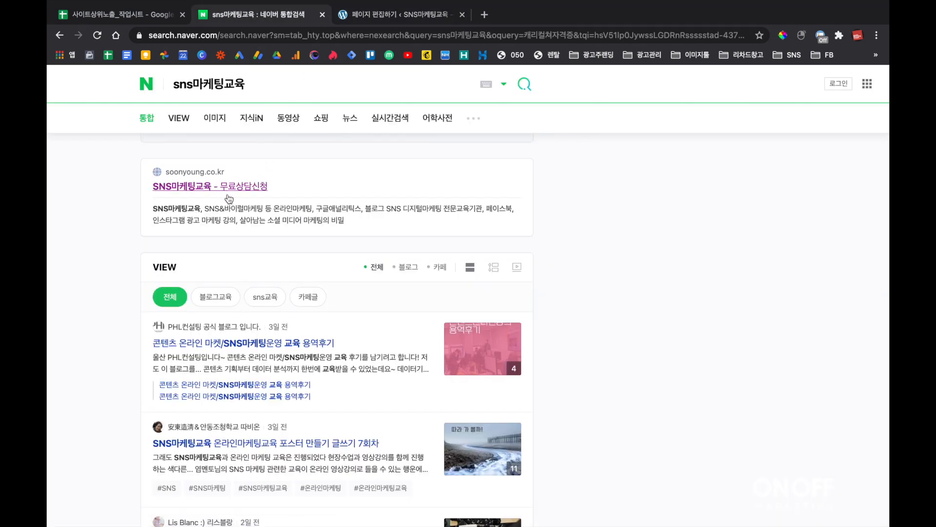
click(372, 22)
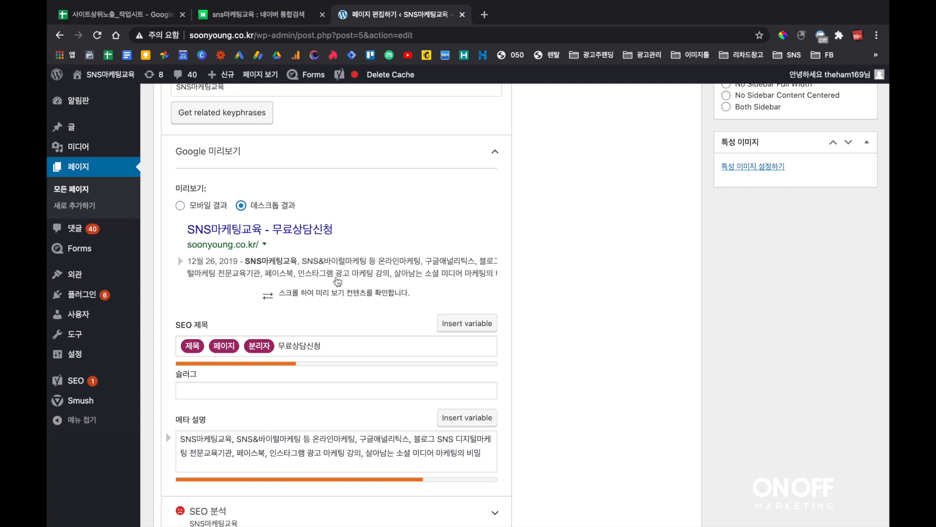
double_click(295, 346)
text(ㅇㅇㅇㅇㅇㅇㅇ)
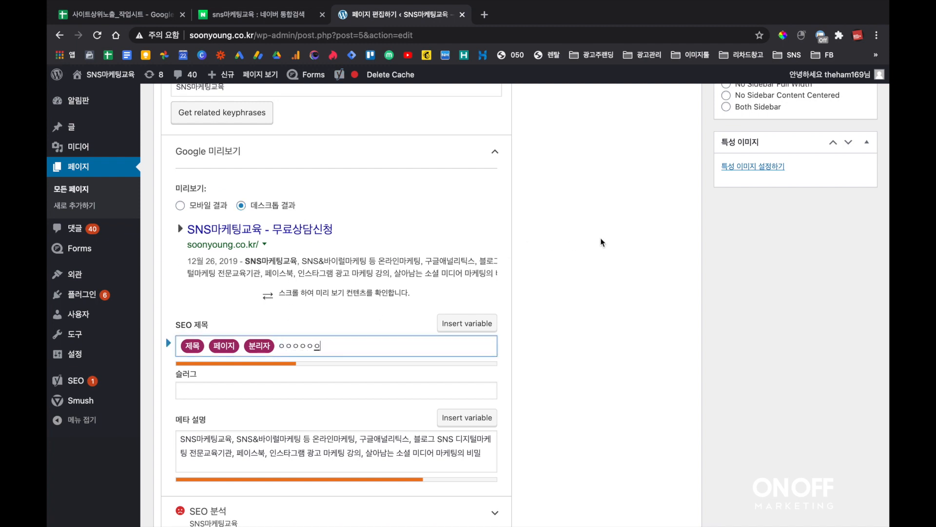
key(BackSpace)
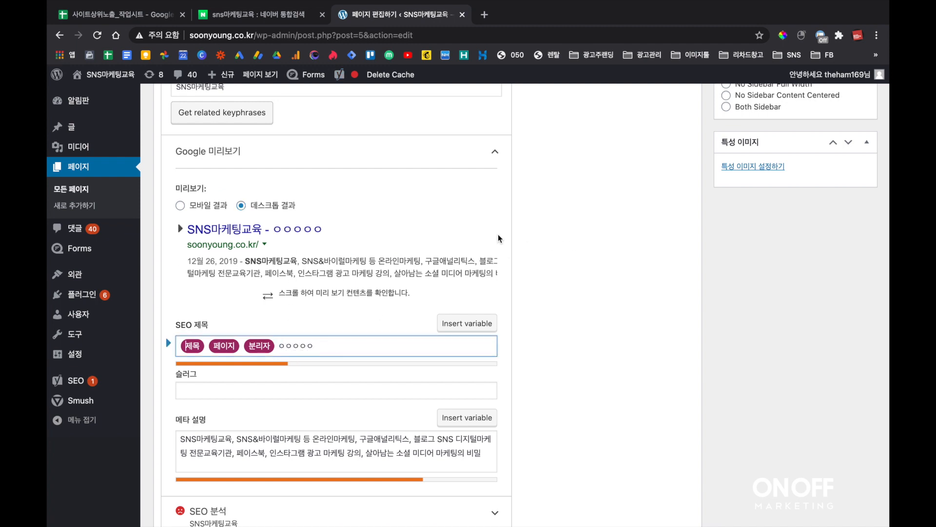
click(275, 16)
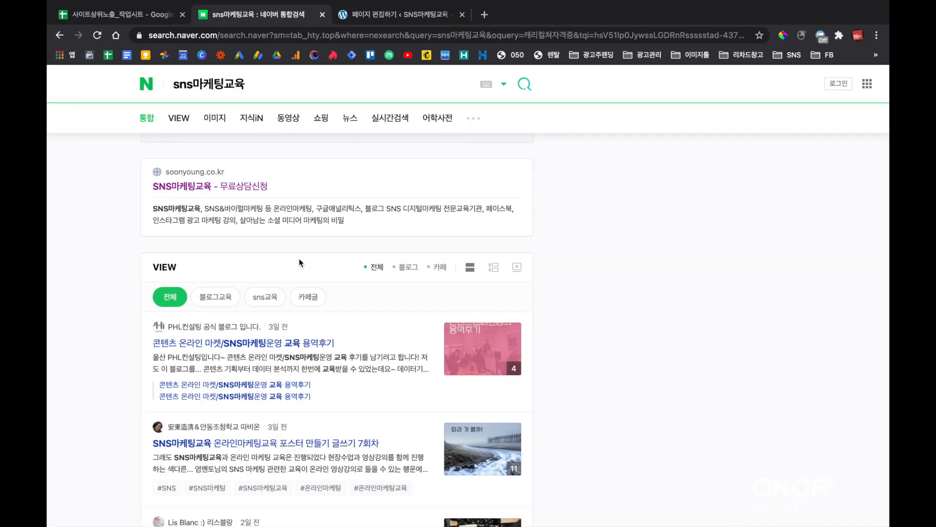
click(414, 15)
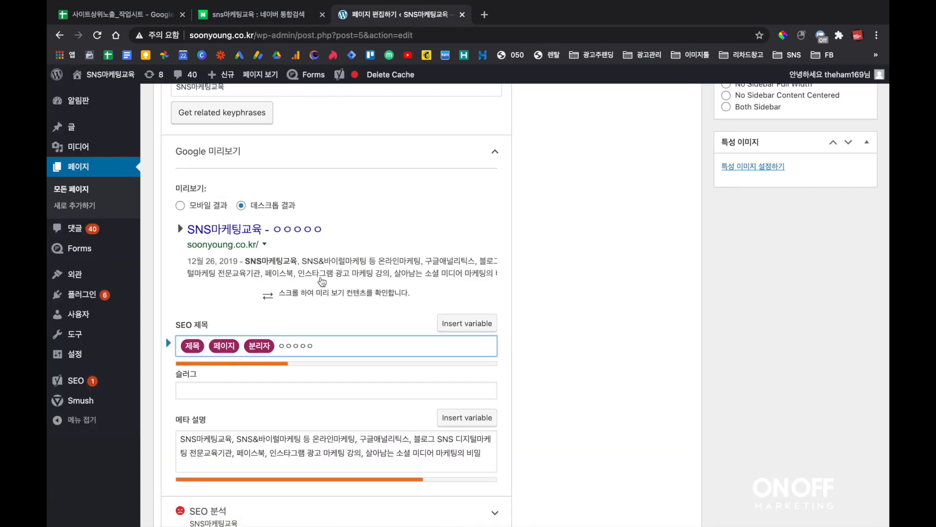
- Highlight the meta description and its closing phrase 소셜 미디어 마케팅의 비밀, and compare it with the soonyoung.co.kr description on Naver
triple_click(223, 402)
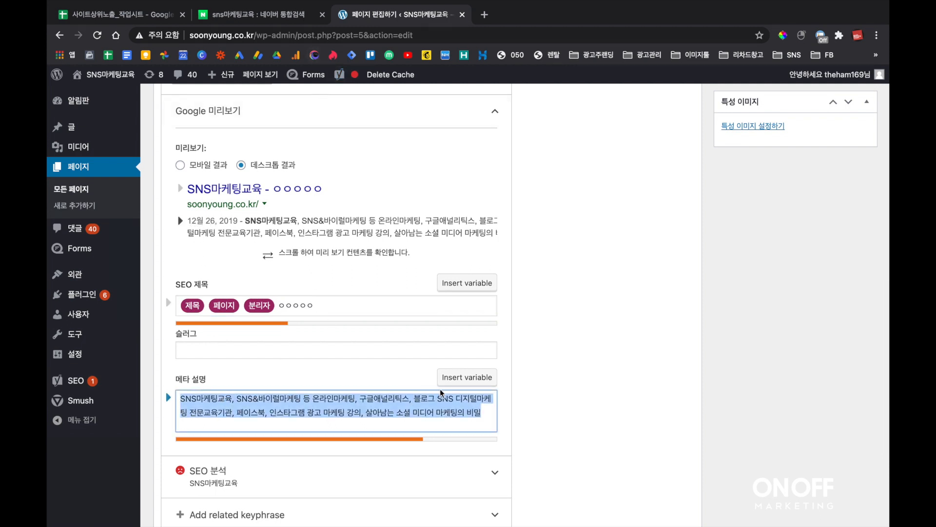
click(481, 415)
drag(480, 415, 396, 415)
click(266, 20)
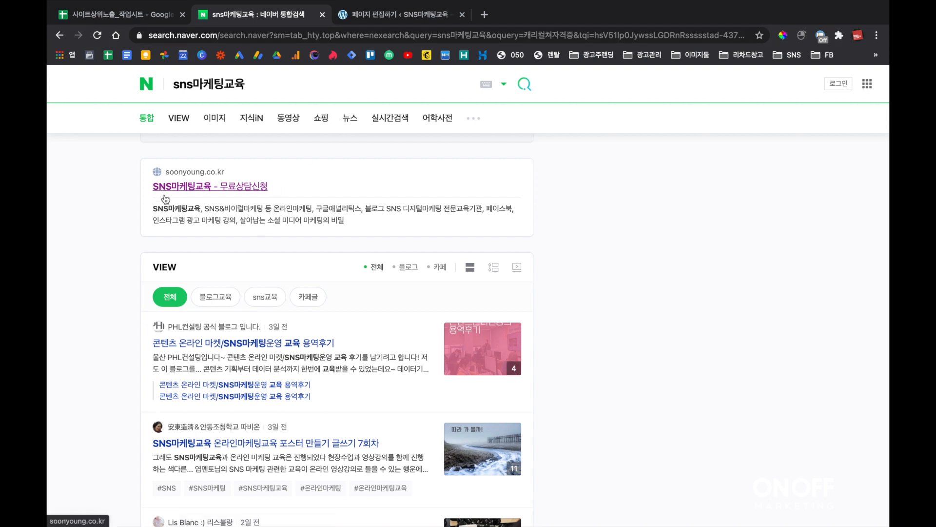
click(374, 17)
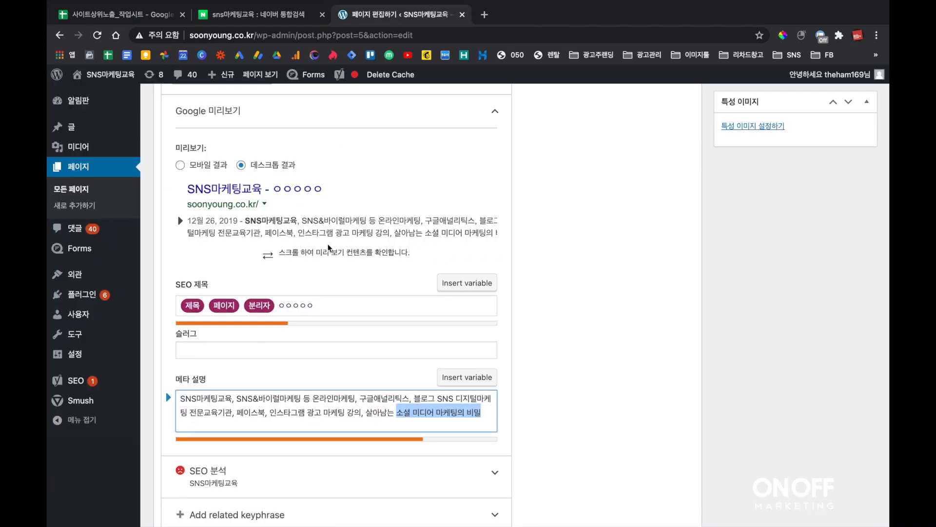
scroll(328, 247, up, 5)
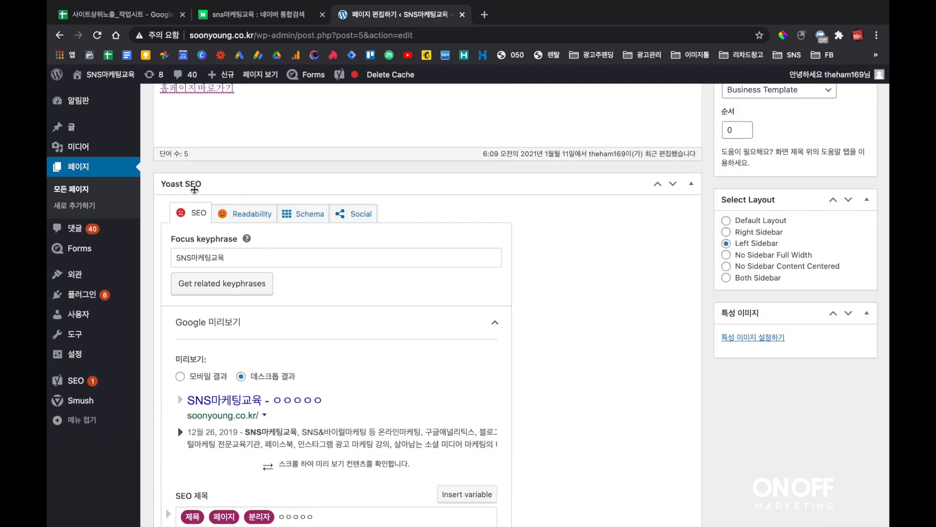
scroll(156, 247, down, 5)
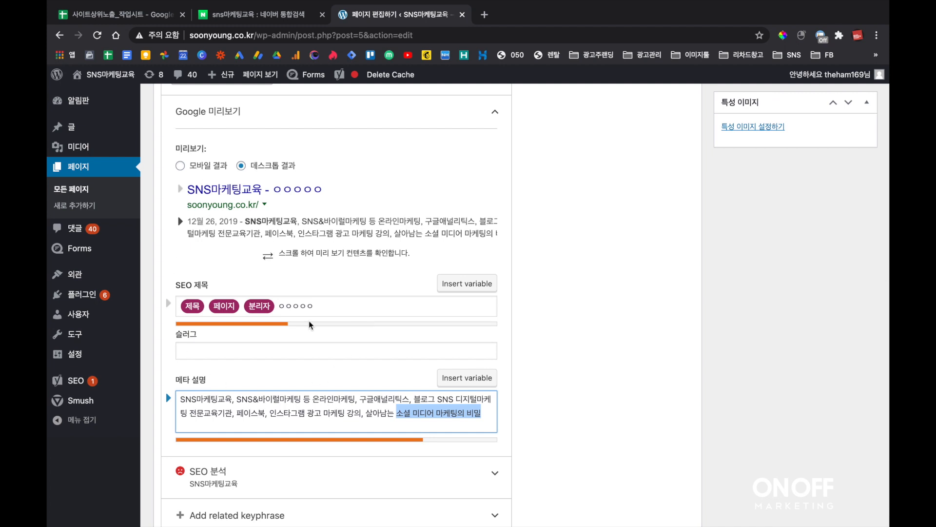
- Open soonyoung.co.kr from the Naver results for sns마케팅교육 and view its page source
click(270, 15)
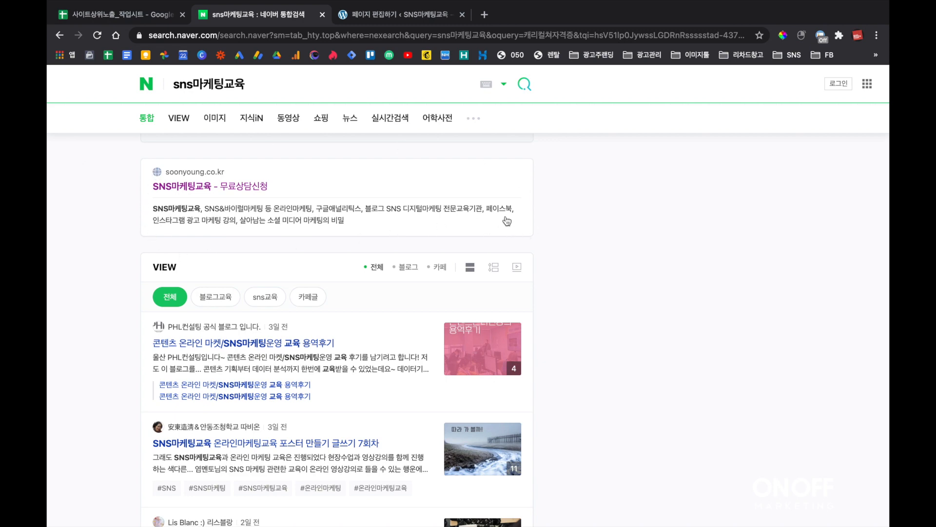
click(405, 15)
click(268, 15)
click(253, 187)
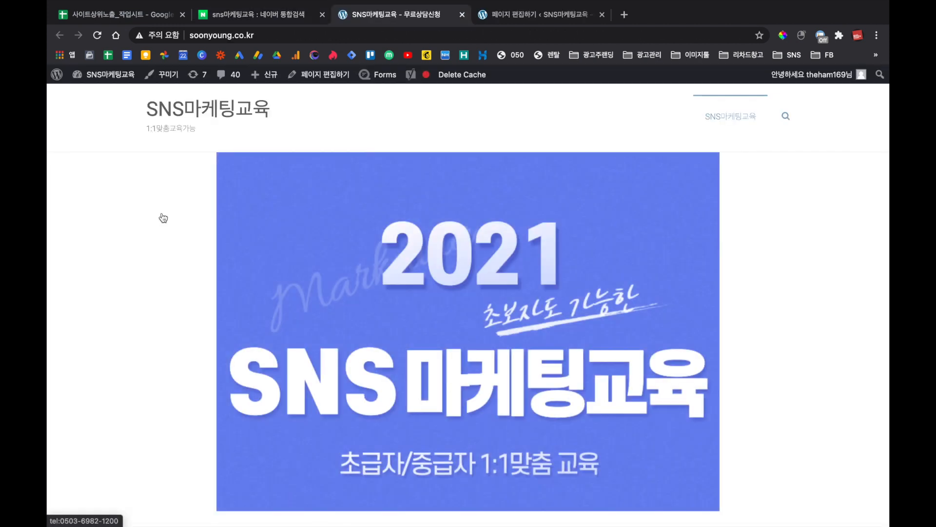
right_click(787, 175)
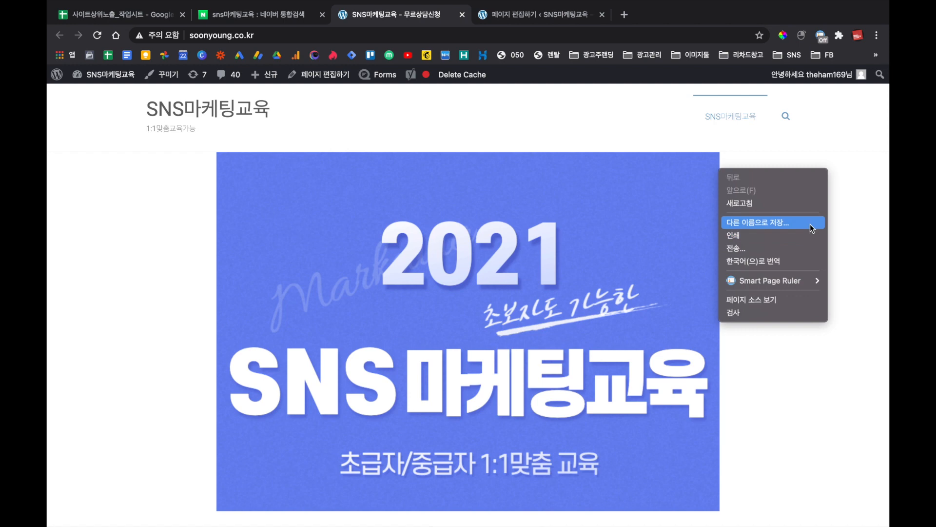
click(789, 297)
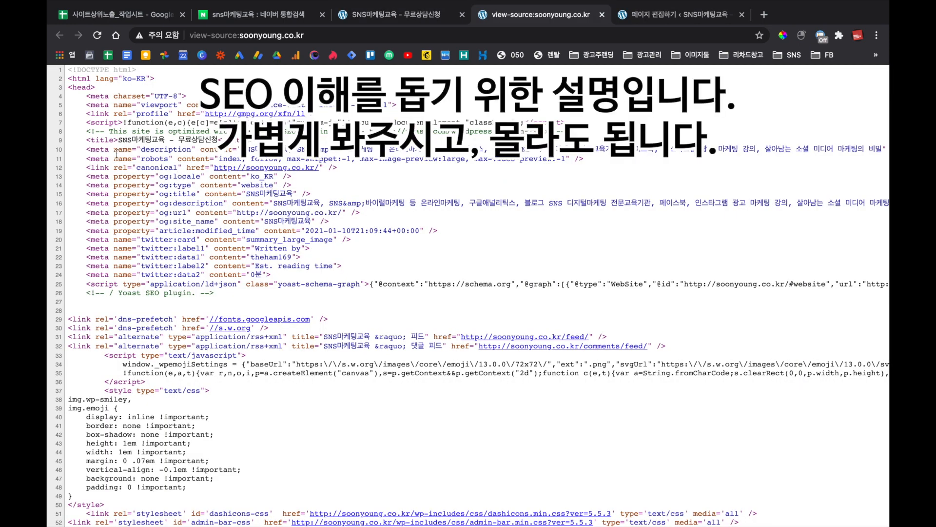
- Highlight the og and twitter meta tags generated by Yoast SEO in the page source, starting from the og:locale line
drag(84, 175, 629, 281)
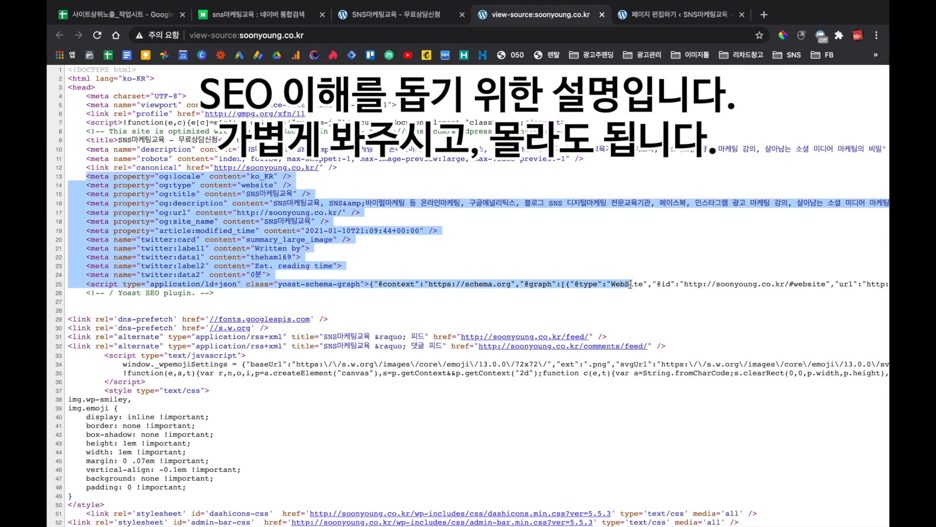
click(69, 176)
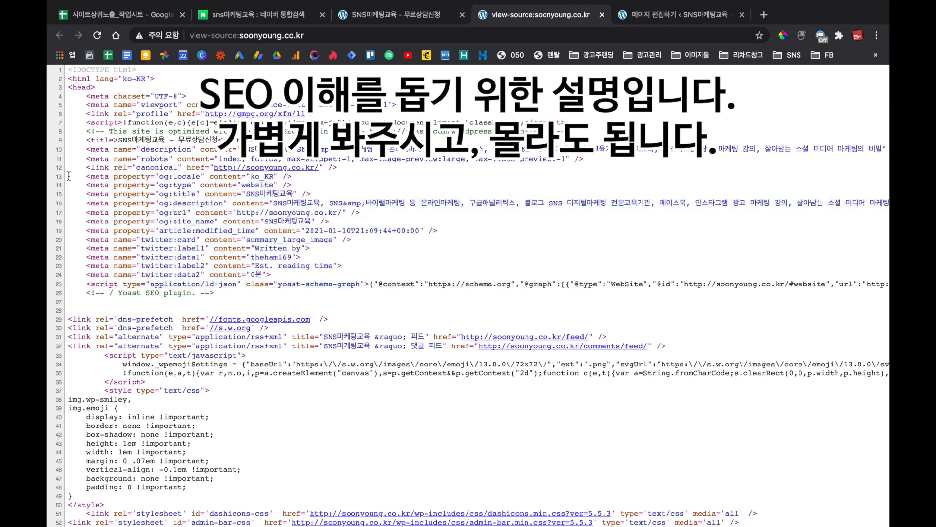
double_click(133, 182)
double_click(125, 177)
click(101, 179)
double_click(126, 178)
click(74, 179)
- Return to the front page editor and review the Yoast SEO title, meta description and focus keyphrase
key(ctrl+Tab)
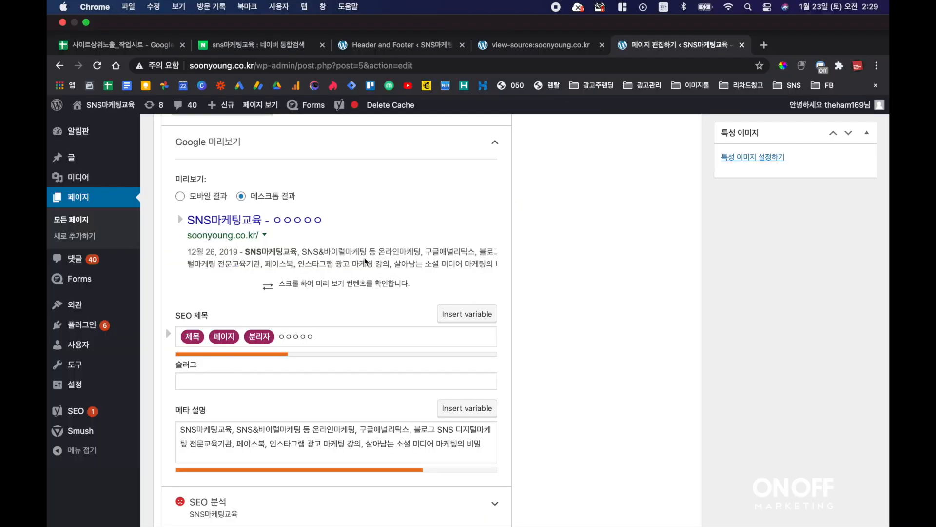
scroll(448, 176, down, 1)
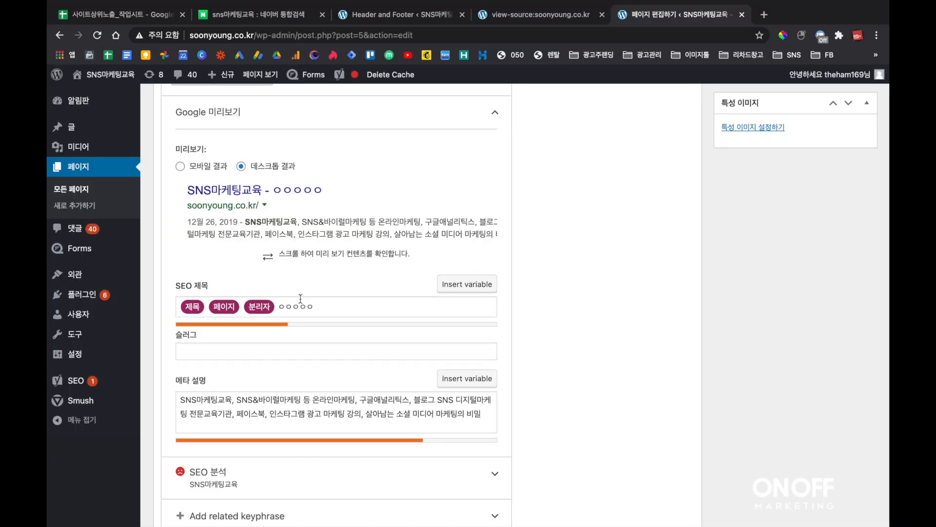
scroll(302, 244, up, 2)
scroll(292, 174, up, 1)
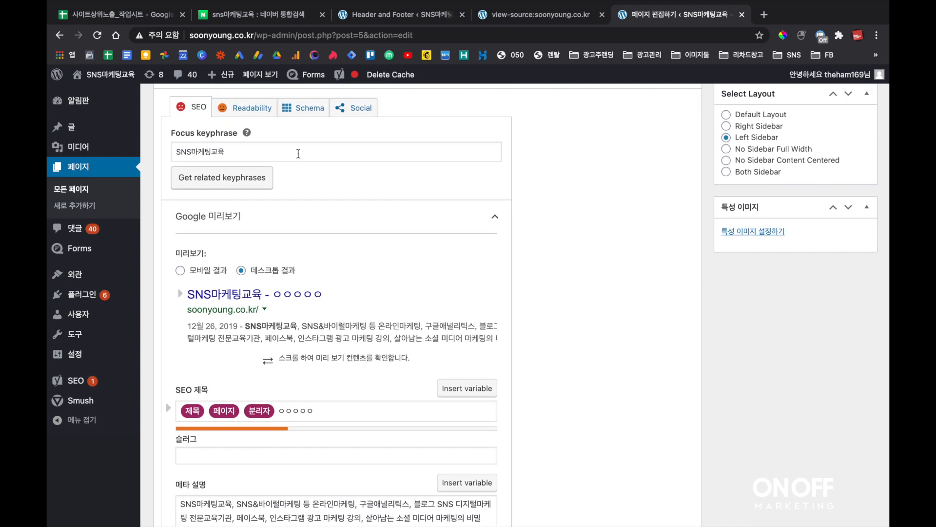
- Return to the Naver results, search for bmw장기렌트 and locate the orfeo.kr website result below the ads
click(520, 16)
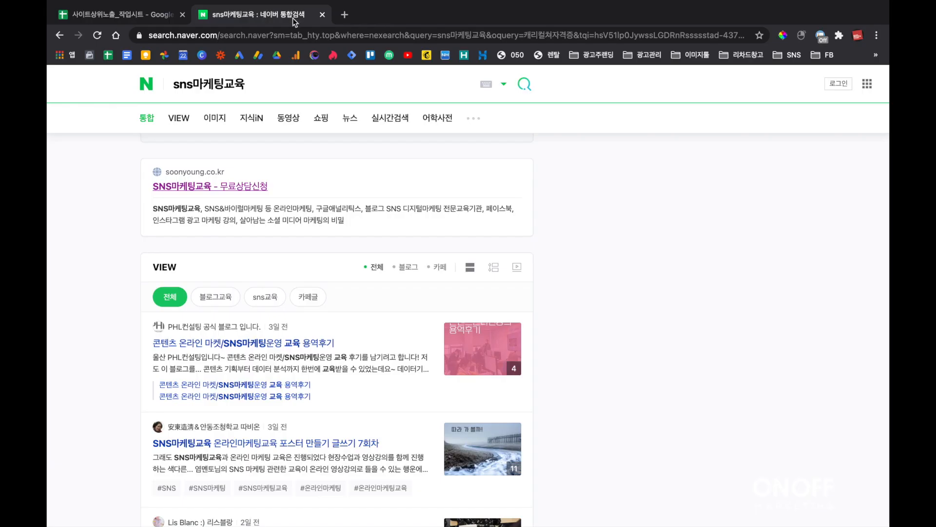
scroll(201, 251, up, 10)
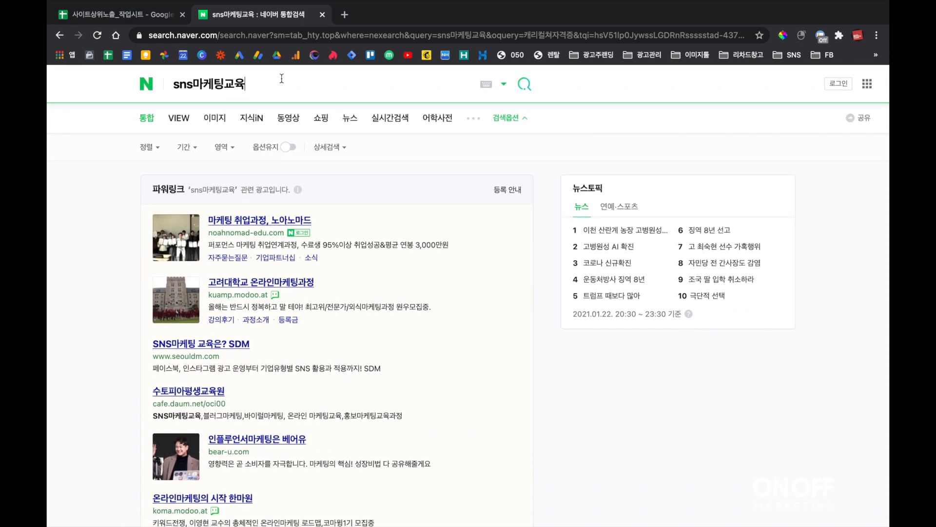
click(282, 78)
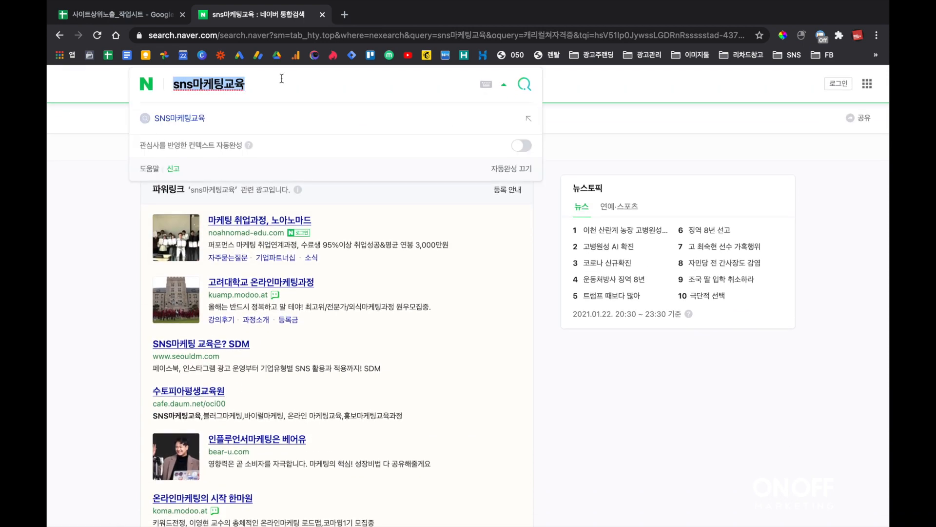
text(bmw)
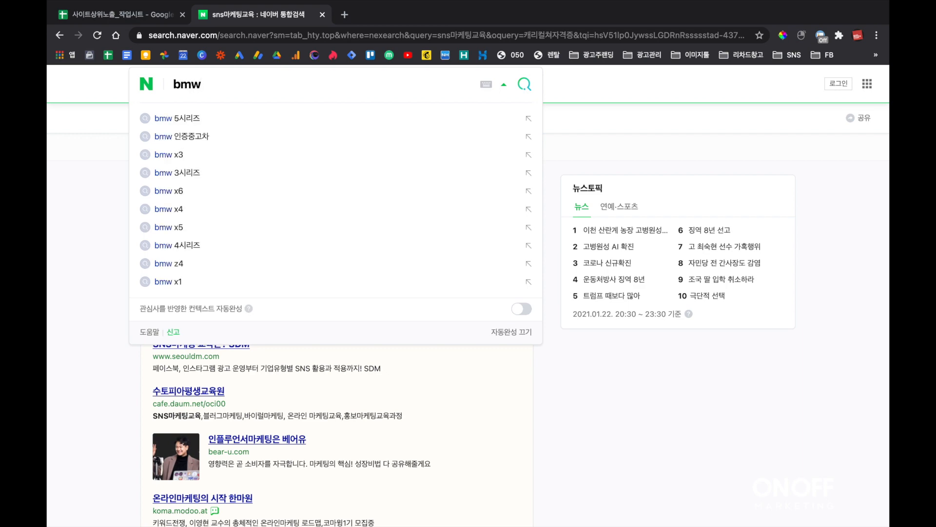
text(장기렌트)
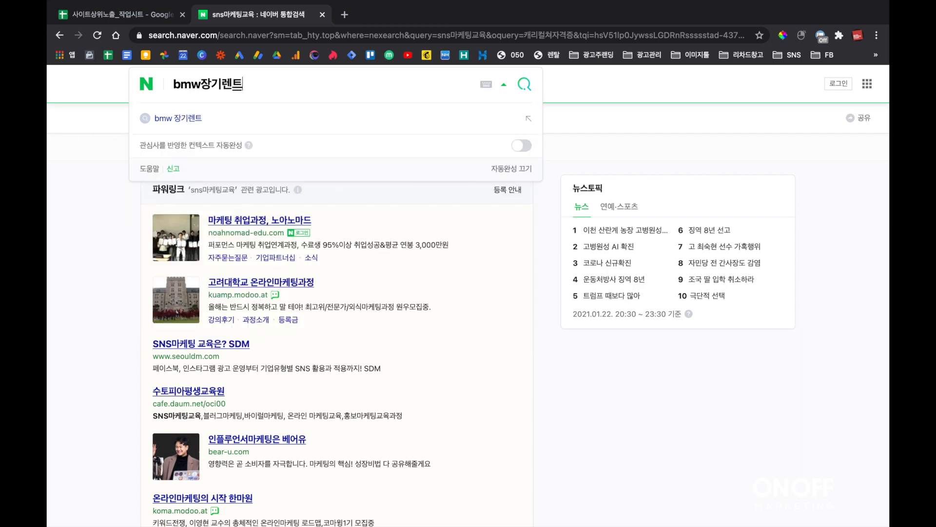
key(Return)
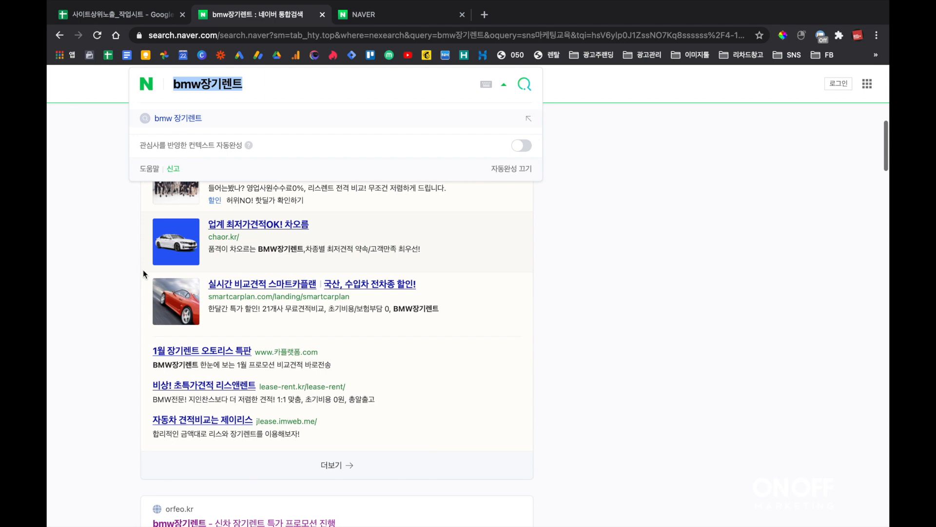
click(104, 268)
scroll(126, 298, down, 4)
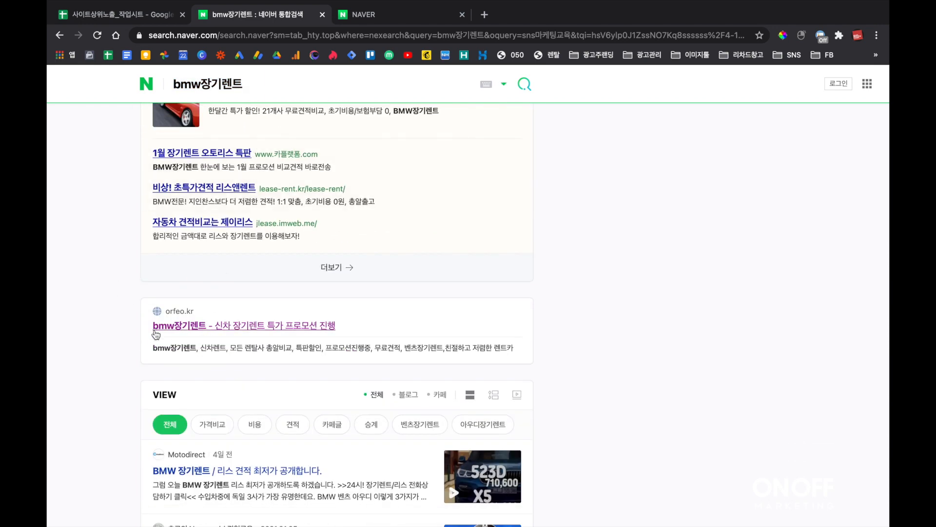
- Search for bmw장기렌트 on mobile Naver
key(ctrl+Tab)
click(332, 187)
text(v)
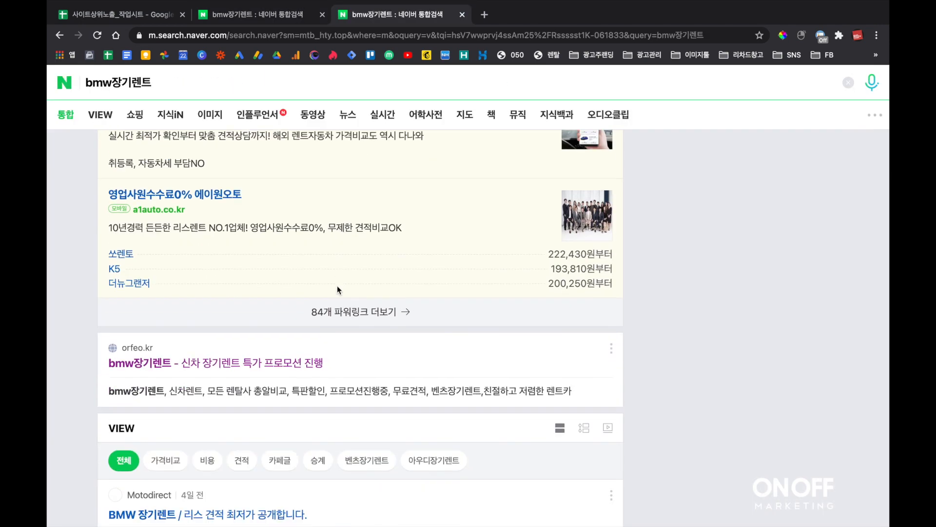
- Review the 파워링크 ads in the mobile results and open the orfeo.kr website result below them
scroll(338, 285, down, 1)
scroll(312, 244, up, 3)
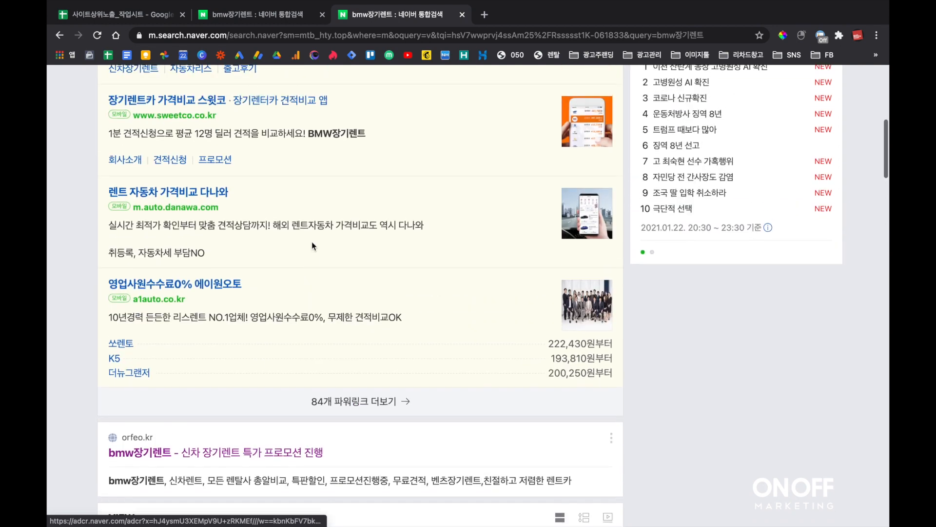
scroll(312, 241, up, 4)
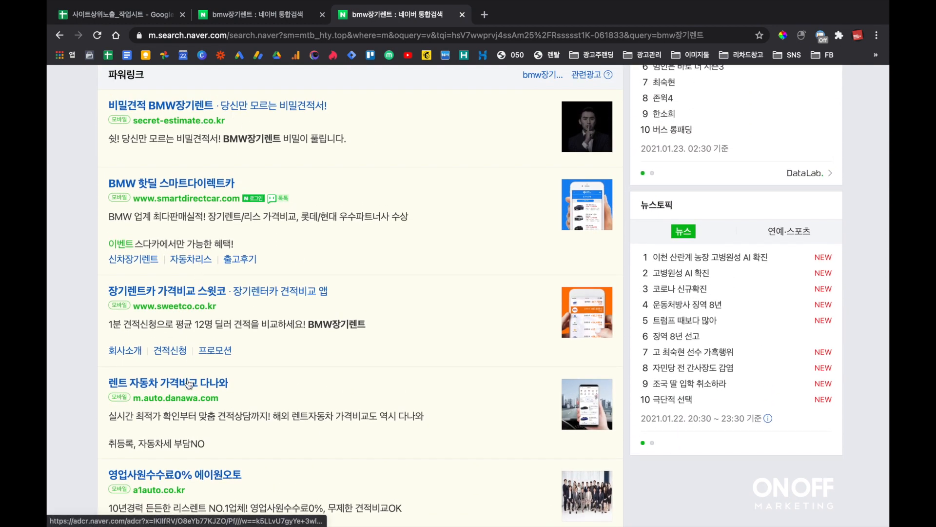
scroll(189, 384, down, 7)
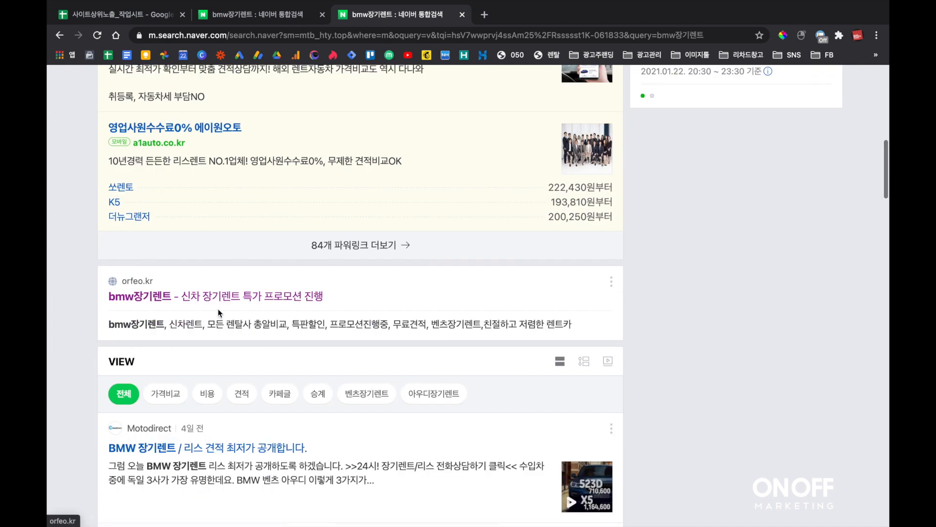
click(191, 296)
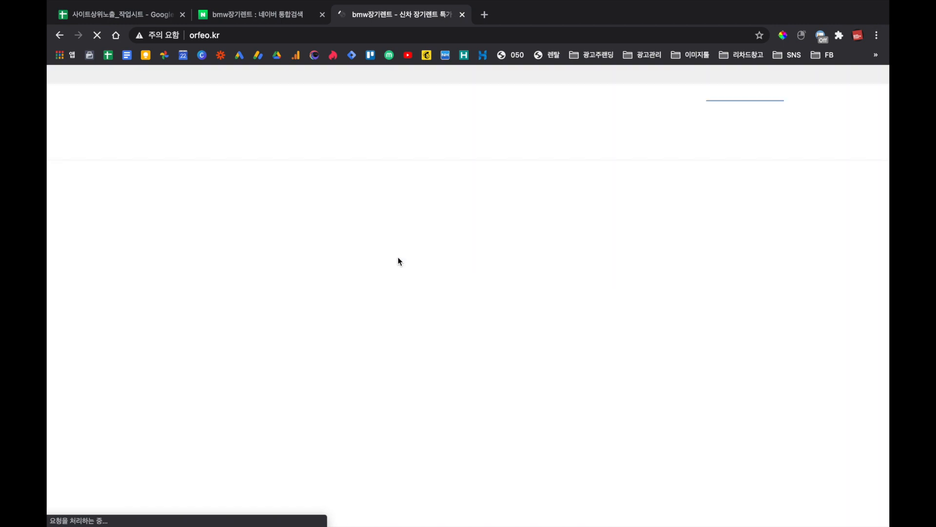
- Look over the orfeo.kr front page, from the advertising banner down to the embedded video
scroll(502, 225, down, 2)
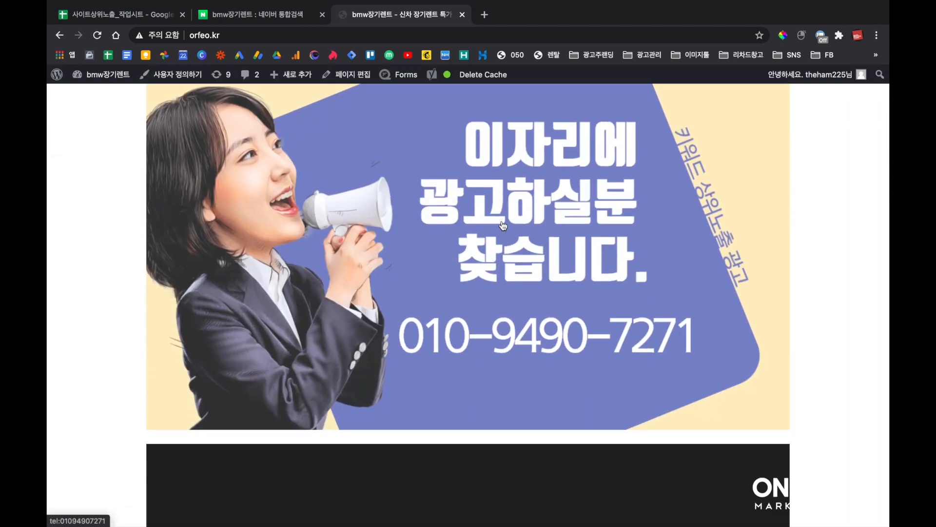
scroll(502, 225, down, 6)
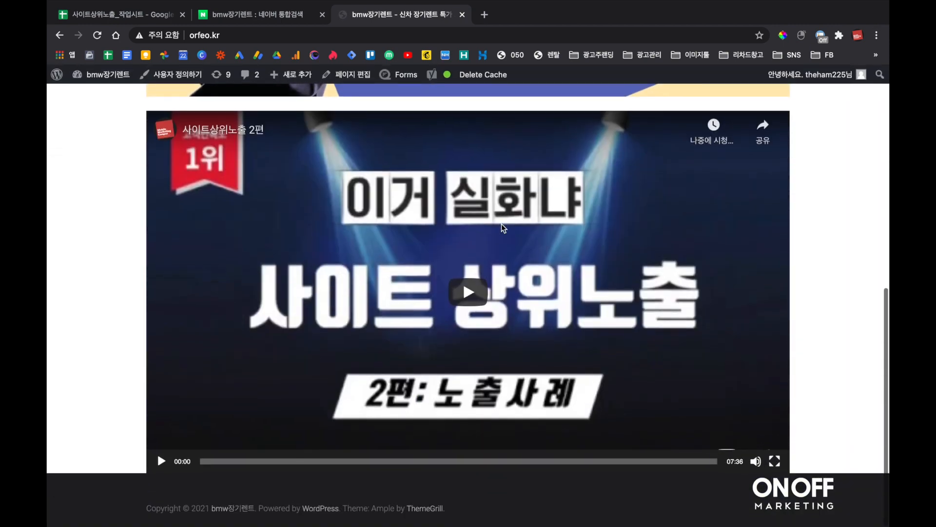
scroll(501, 224, up, 9)
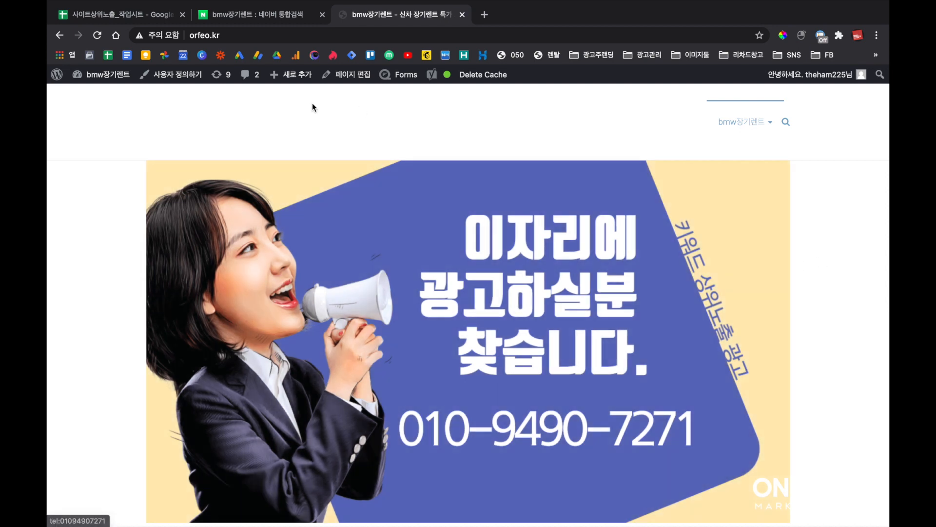
- Open the orfeo.kr WordPress dashboard and review the installed plugins, from Head, Footer and Post Injections to WP Super Cache
click(108, 78)
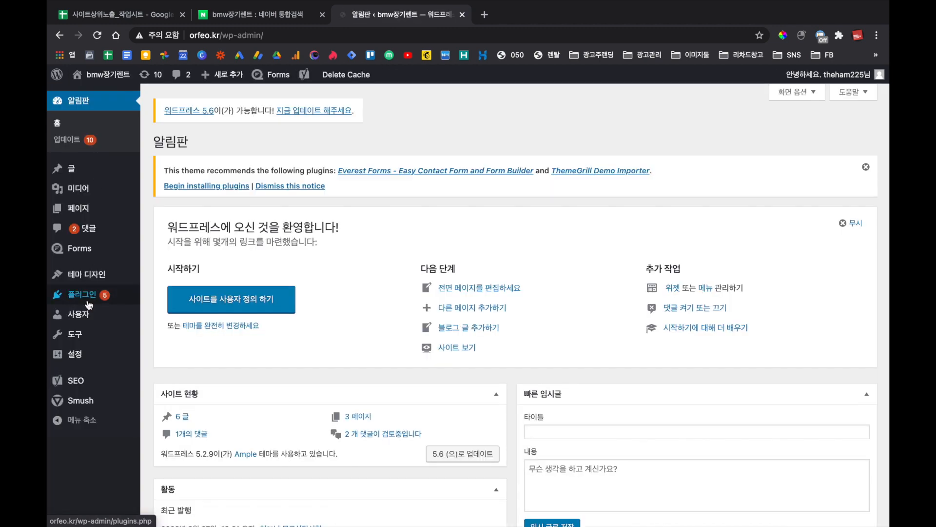
click(89, 302)
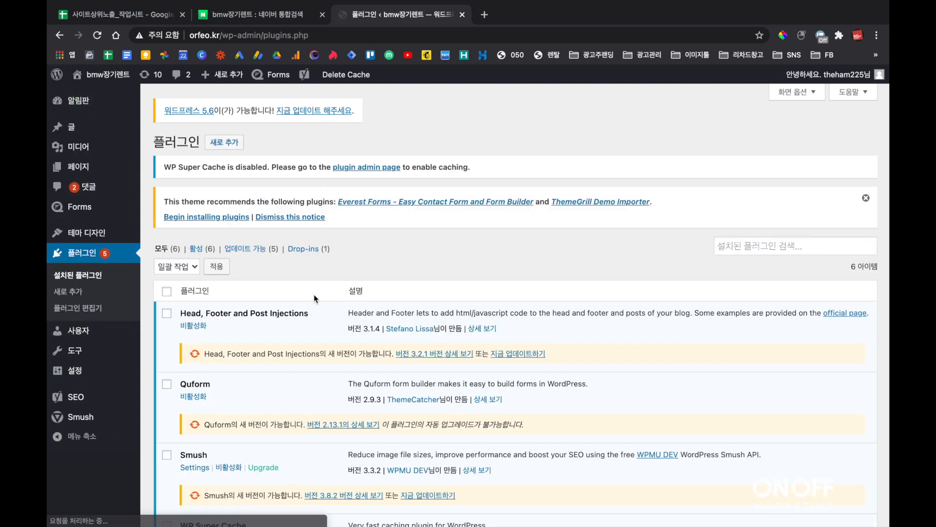
scroll(314, 294, down, 3)
scroll(279, 212, down, 2)
triple_click(285, 163)
triple_click(285, 163)
scroll(285, 160, down, 2)
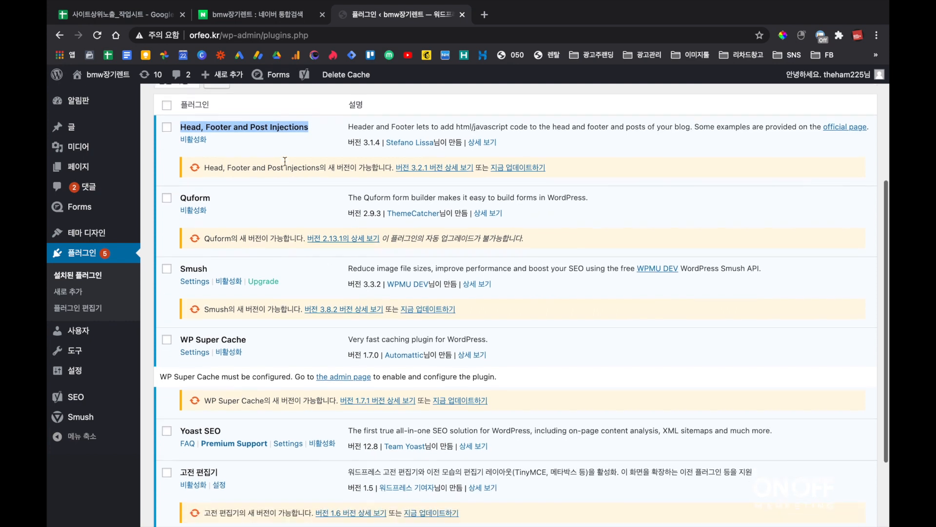
scroll(231, 152, down, 2)
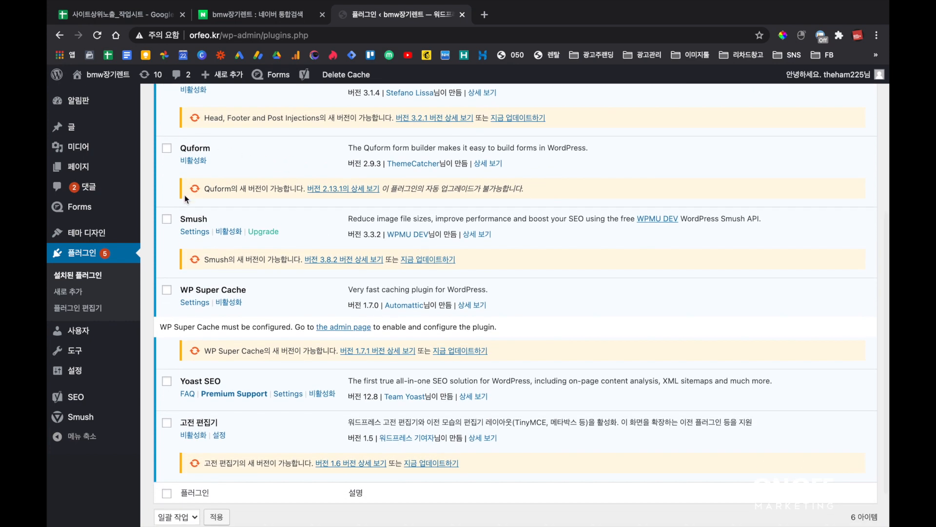
scroll(207, 290, down, 1)
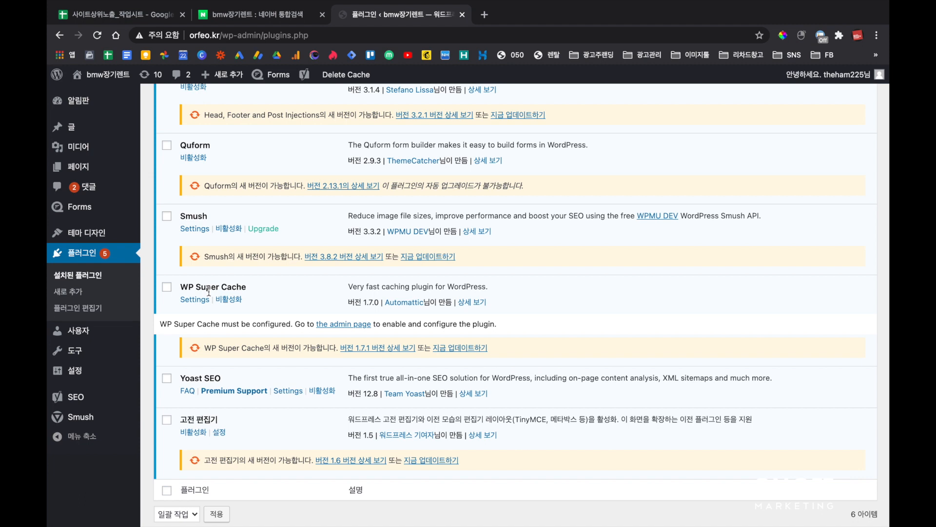
- Open the bookmarked tinypng.com image compression site in a new browser tab
click(487, 14)
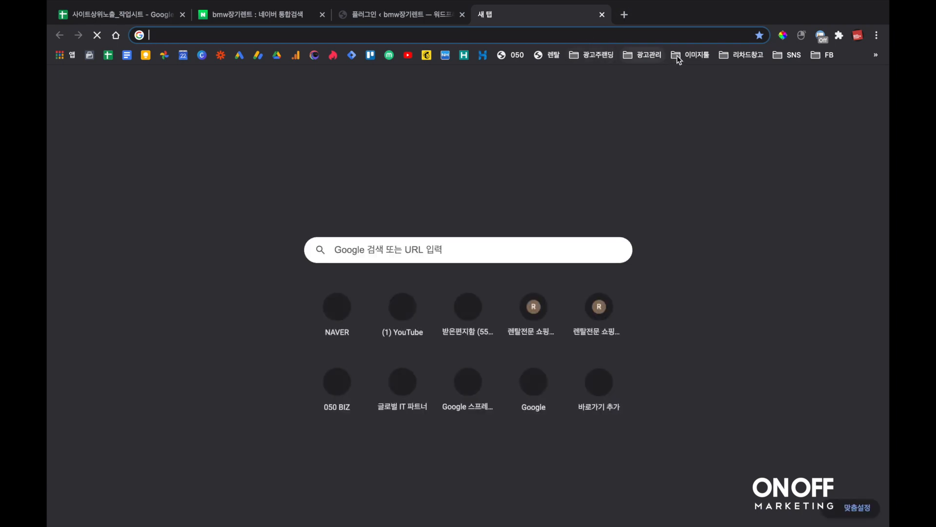
click(677, 58)
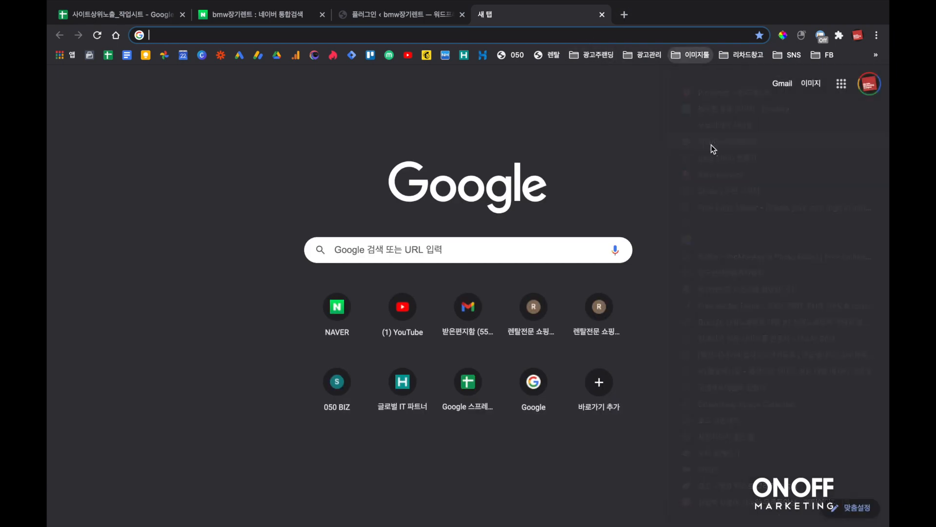
click(711, 145)
click(248, 36)
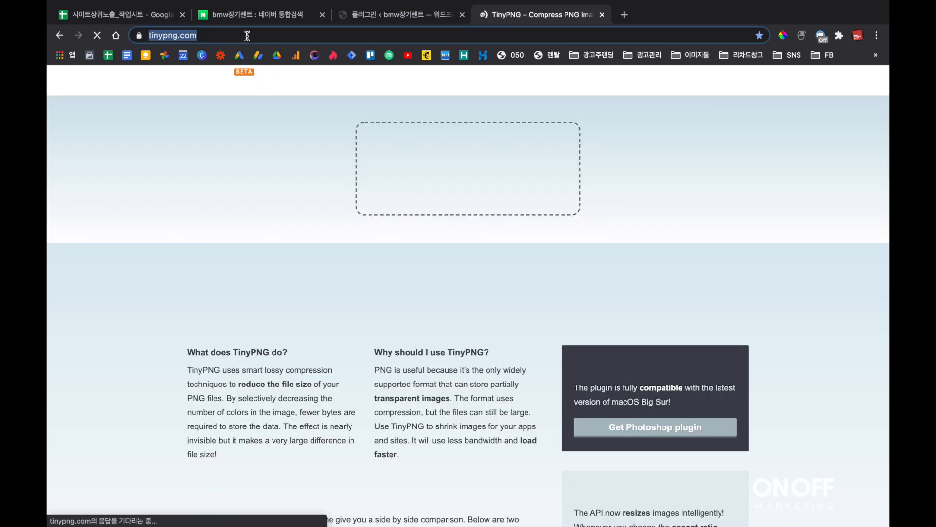
- Compress 제목을 입력해주세요._002.png from the 다운로드 folder with TinyPNG and download the compressed image
click(467, 174)
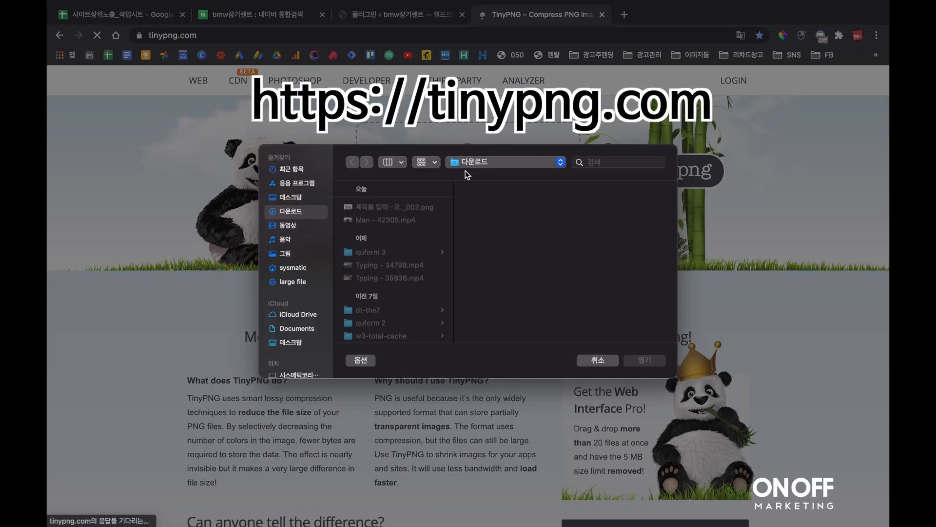
double_click(385, 210)
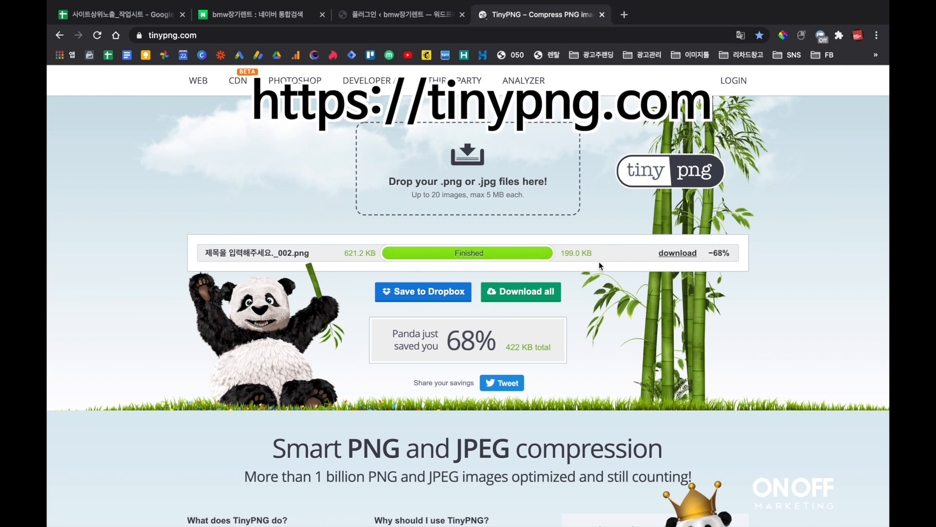
double_click(566, 253)
click(689, 258)
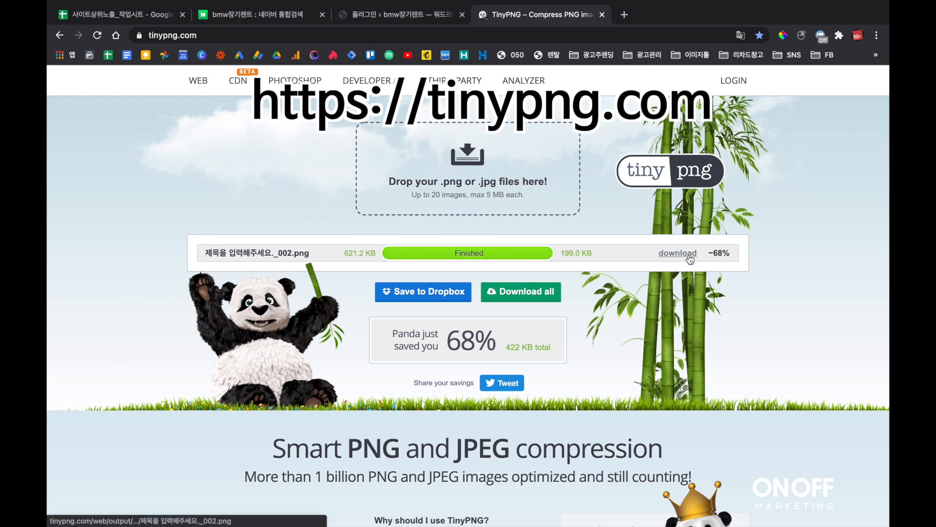
- Return to the orfeo.kr plugin list and examine each plugin, including Head, Footer and Post Injections, Quform, Smush, Yoast SEO and 고전 편집기
click(388, 19)
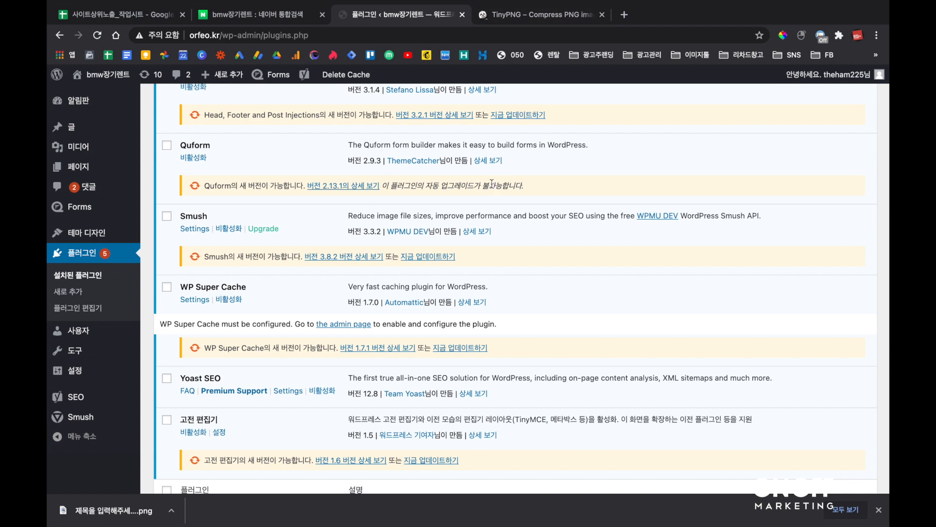
scroll(314, 277, up, 2)
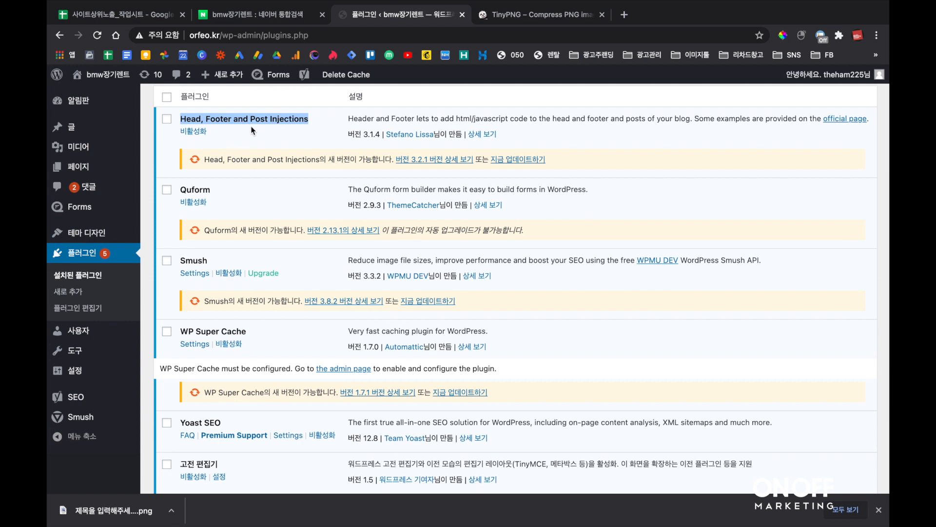
click(223, 123)
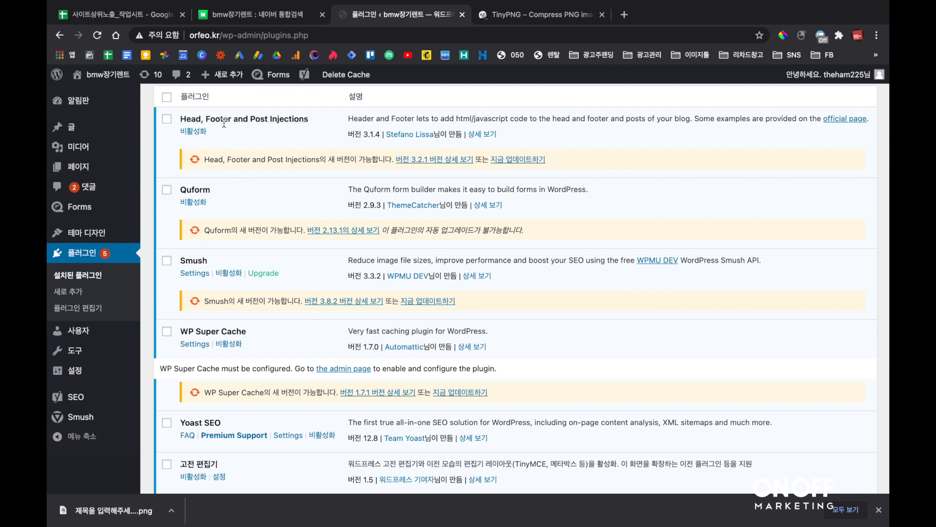
triple_click(250, 120)
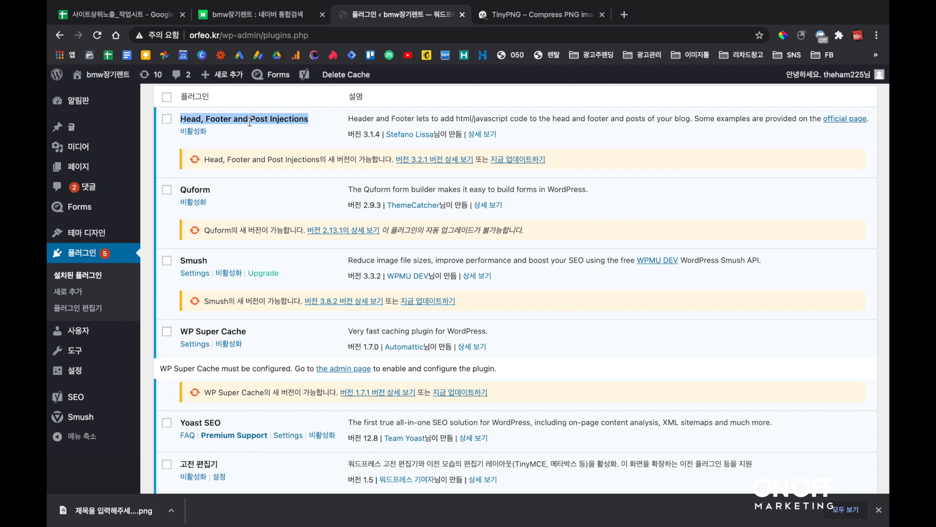
click(199, 187)
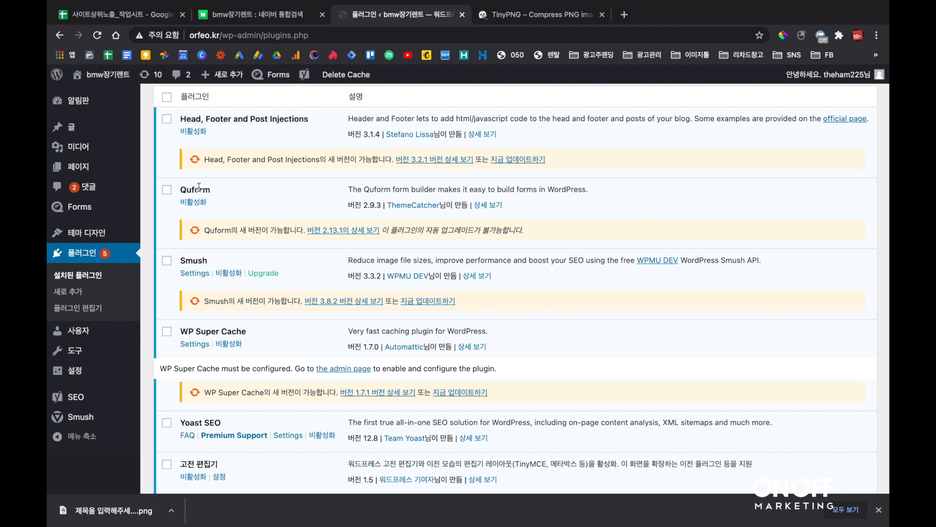
scroll(198, 186, down, 3)
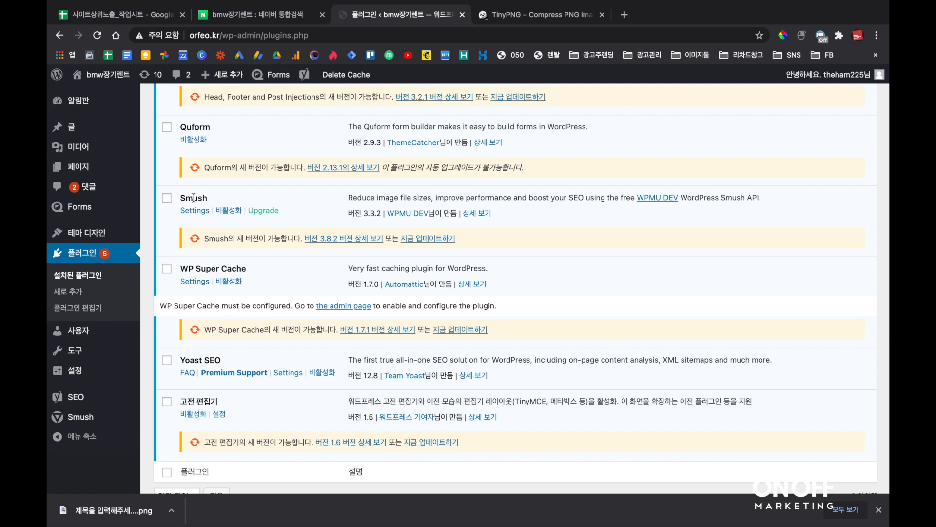
scroll(193, 263, down, 3)
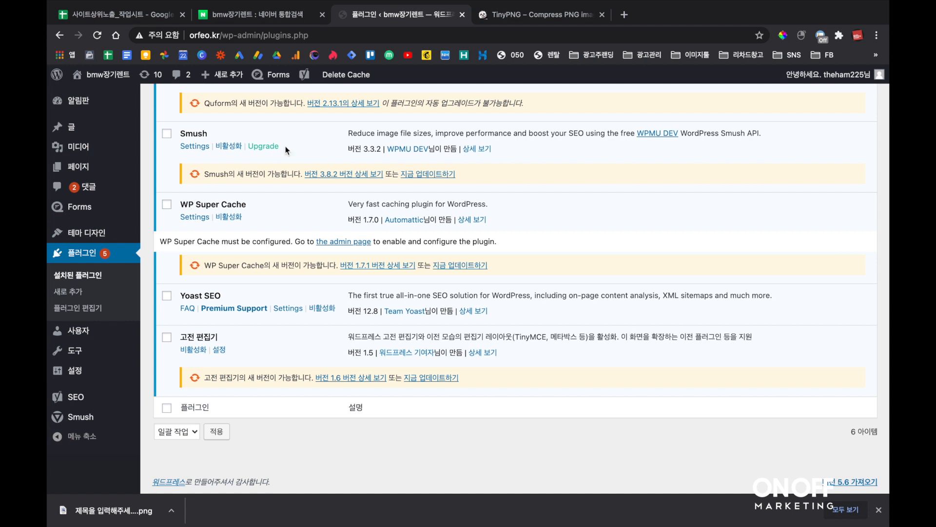
triple_click(216, 294)
double_click(216, 294)
triple_click(211, 335)
triple_click(216, 337)
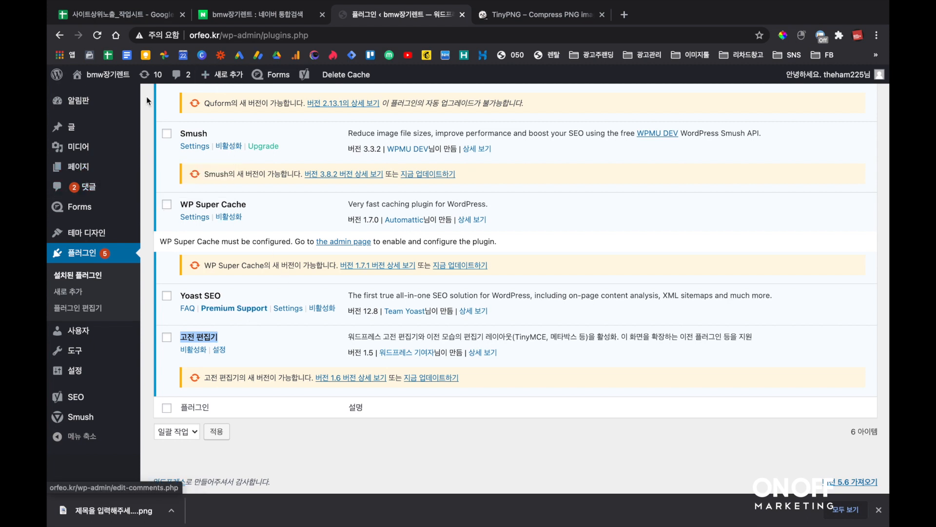
- Visit the orfeo.kr front page from the dashboard and look over its content
click(102, 84)
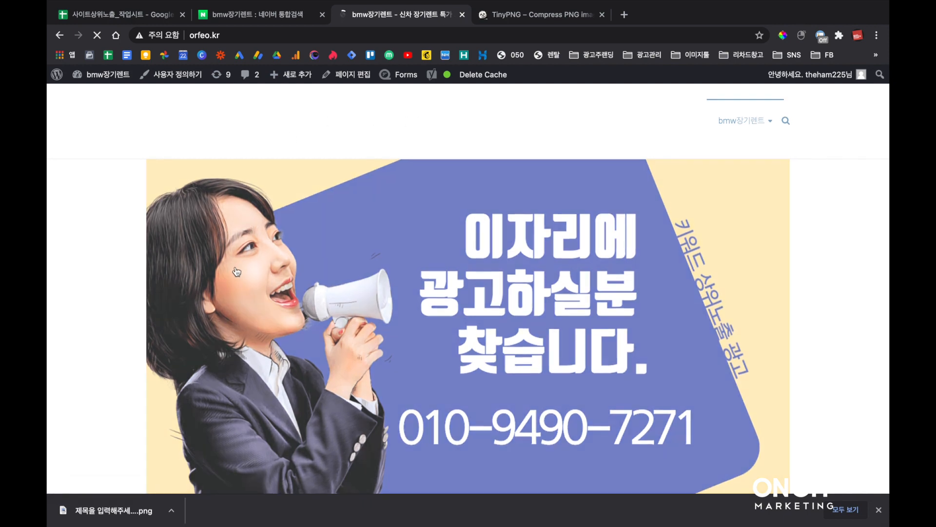
scroll(237, 271, down, 3)
scroll(236, 272, down, 2)
scroll(235, 266, up, 5)
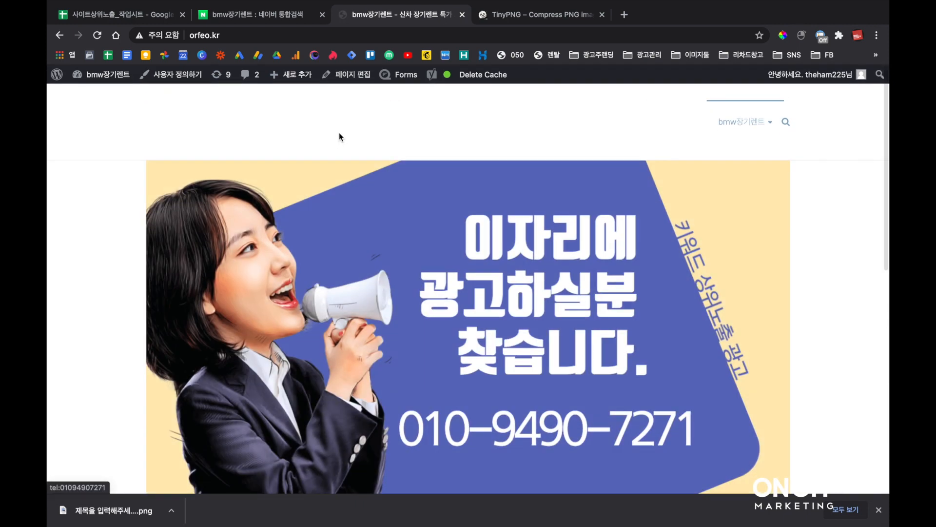
- Open the bmw장기렌트 front page for editing and review its Yoast SEO focus keyphrase and snippet preview
click(353, 84)
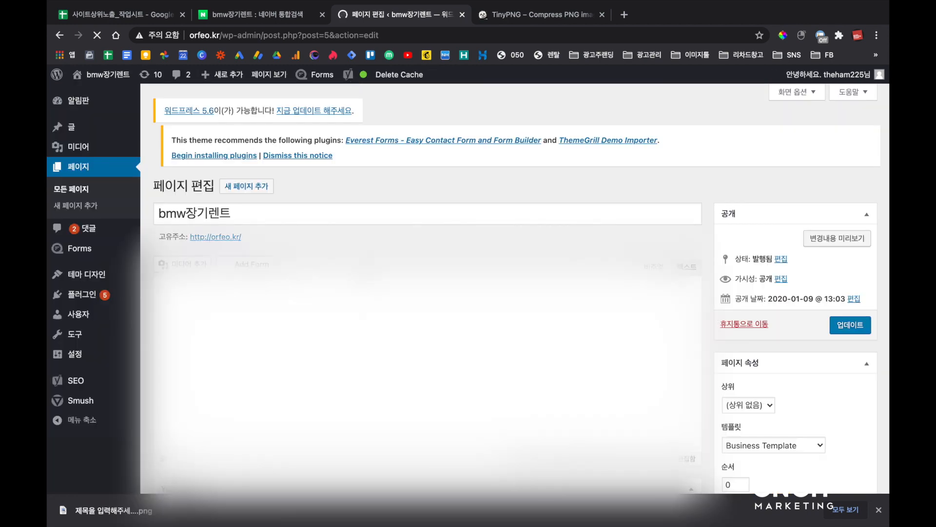
scroll(484, 322, down, 10)
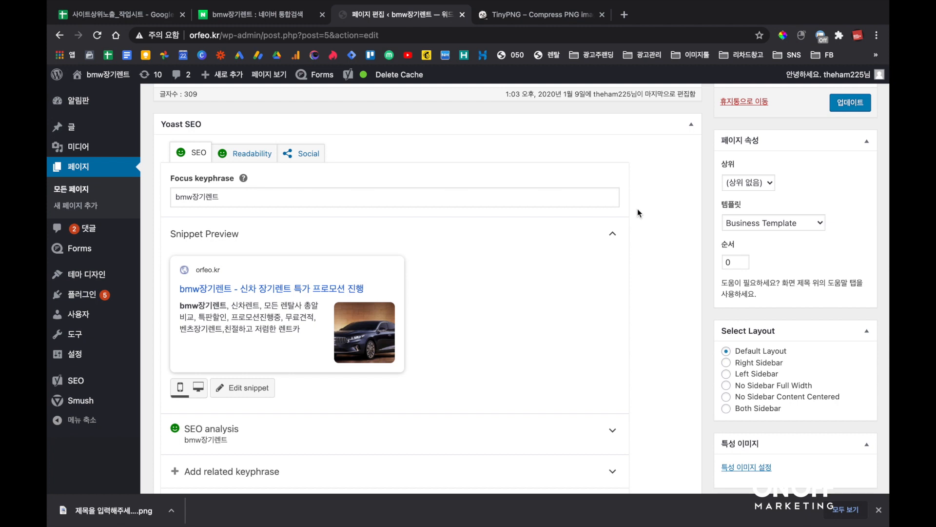
scroll(661, 200, up, 2)
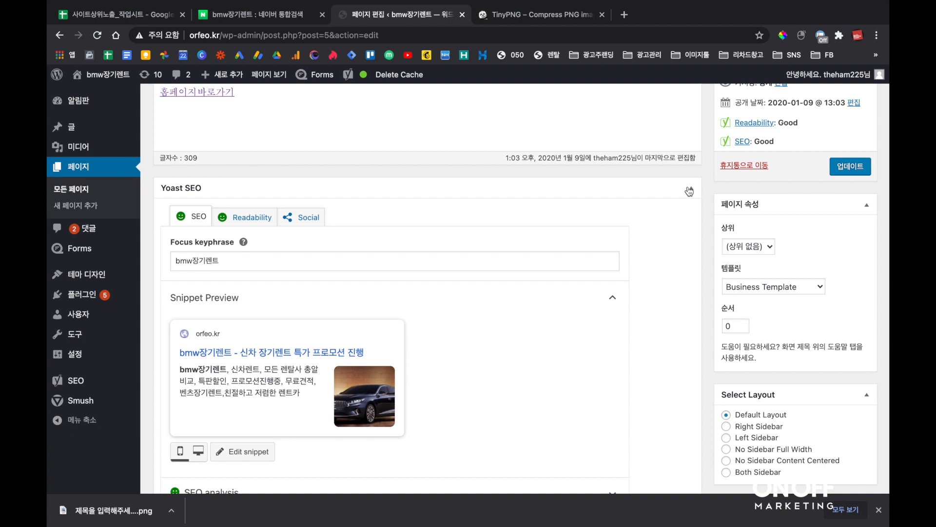
triple_click(268, 261)
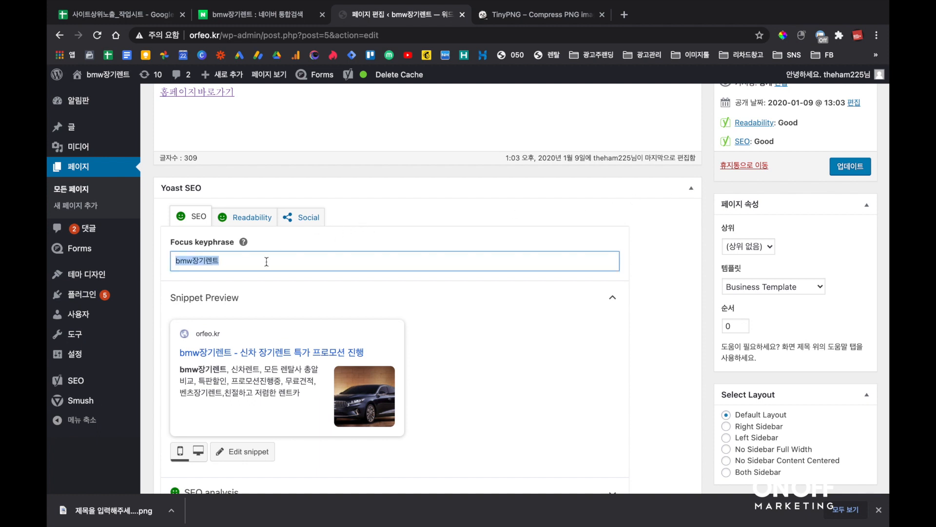
scroll(261, 363, down, 2)
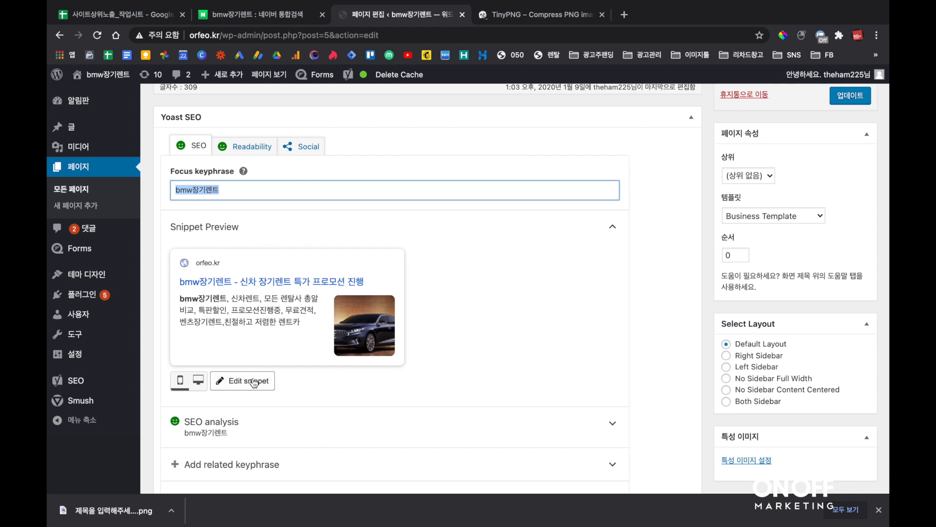
scroll(254, 383, down, 3)
scroll(254, 383, up, 3)
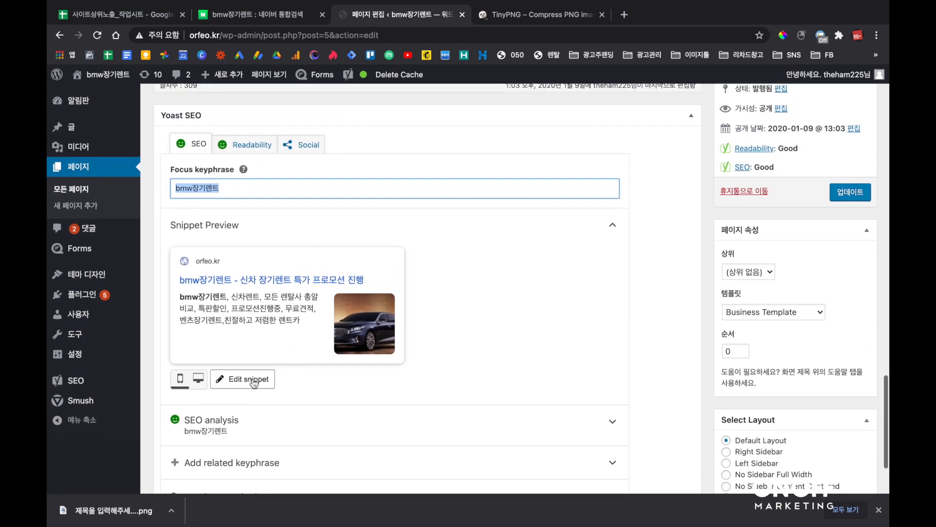
- Expand the Yoast snippet fields and compare the SEO title and meta description with the orfeo.kr result on Naver
click(253, 382)
scroll(252, 383, down, 2)
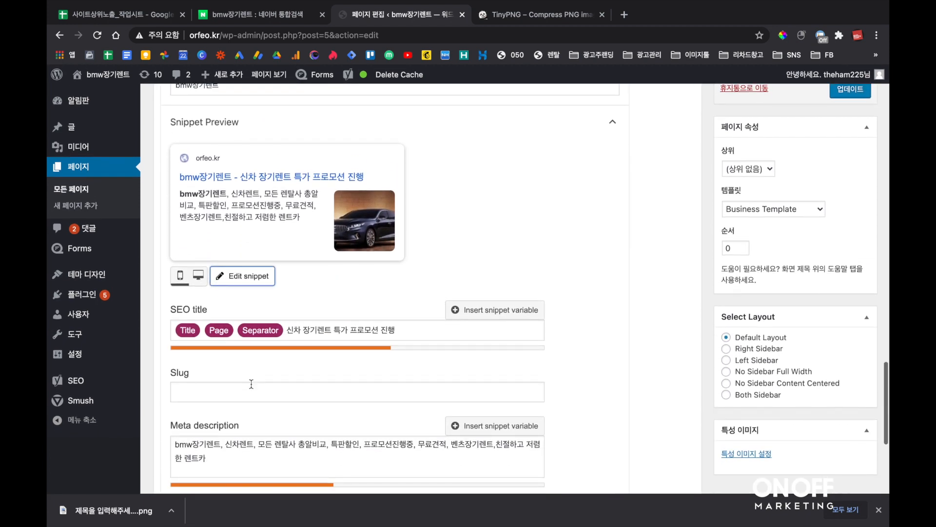
drag(290, 332, 429, 336)
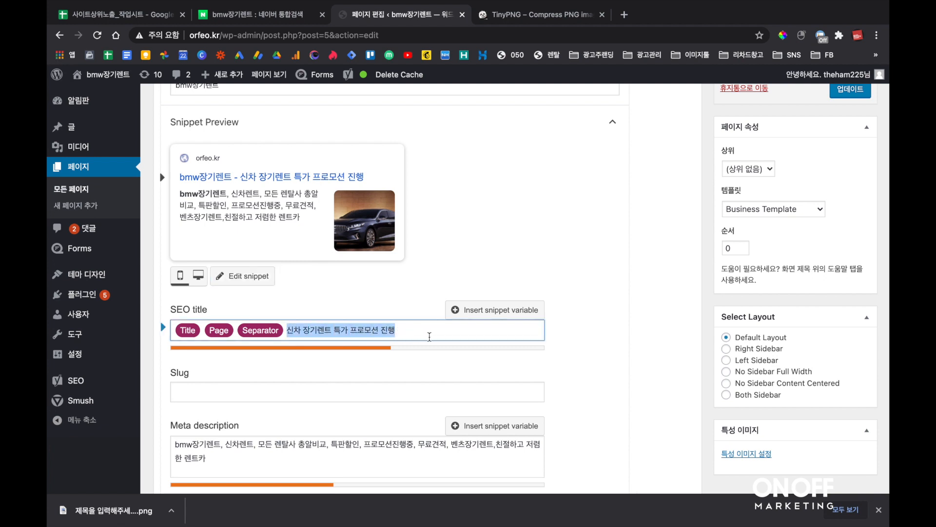
click(392, 333)
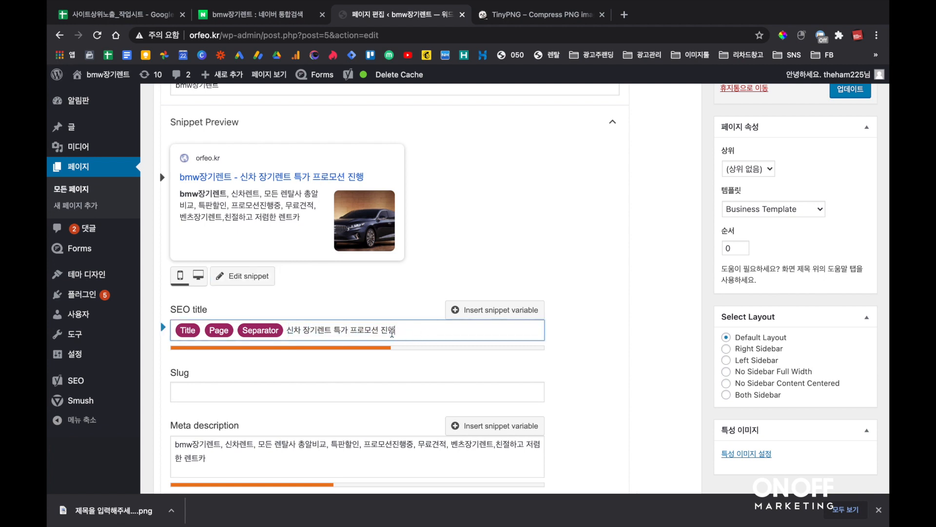
click(273, 16)
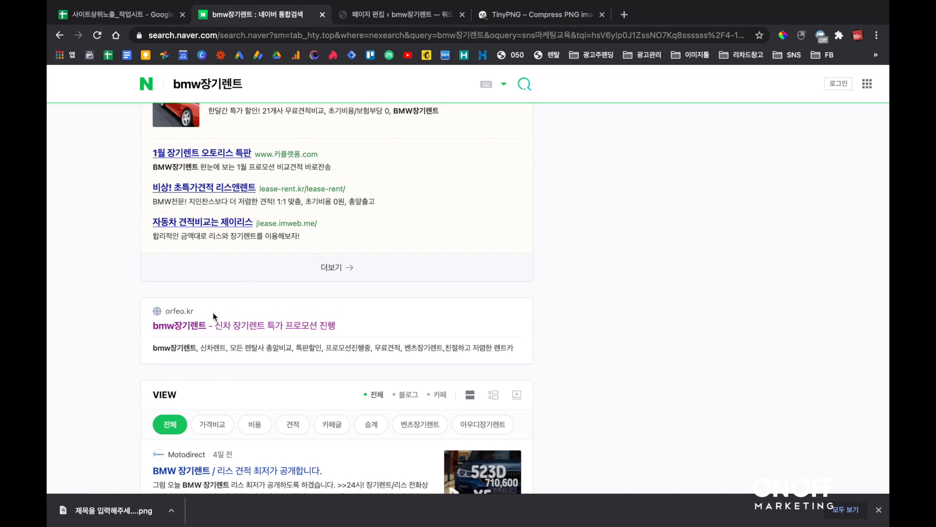
click(407, 20)
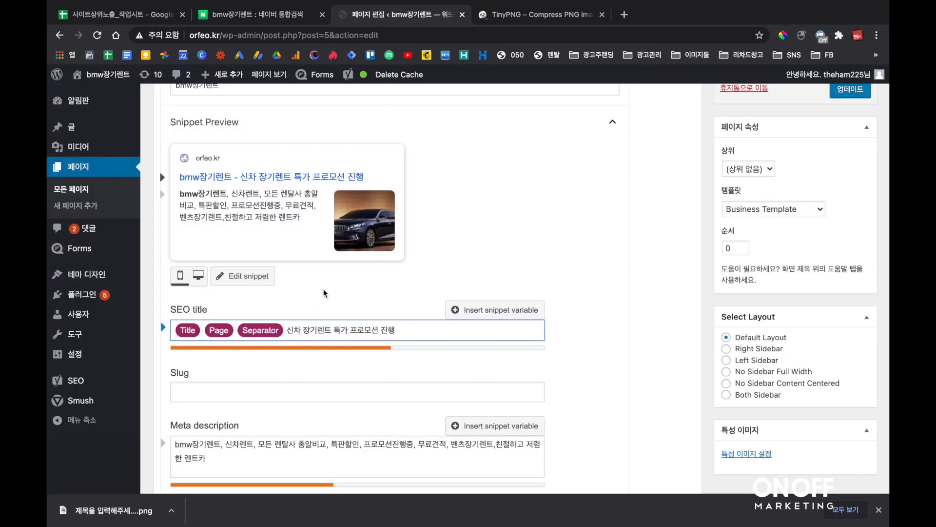
- Highlight the meta description in the Yoast snippet editor and compare it with the orfeo.kr entry in the Naver results
scroll(323, 289, down, 2)
click(258, 382)
key(ctrl+a)
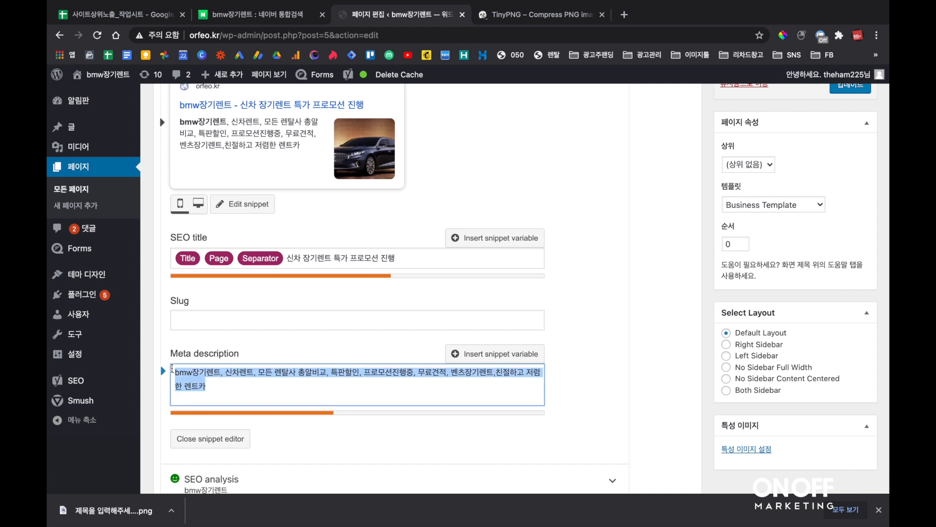
click(259, 21)
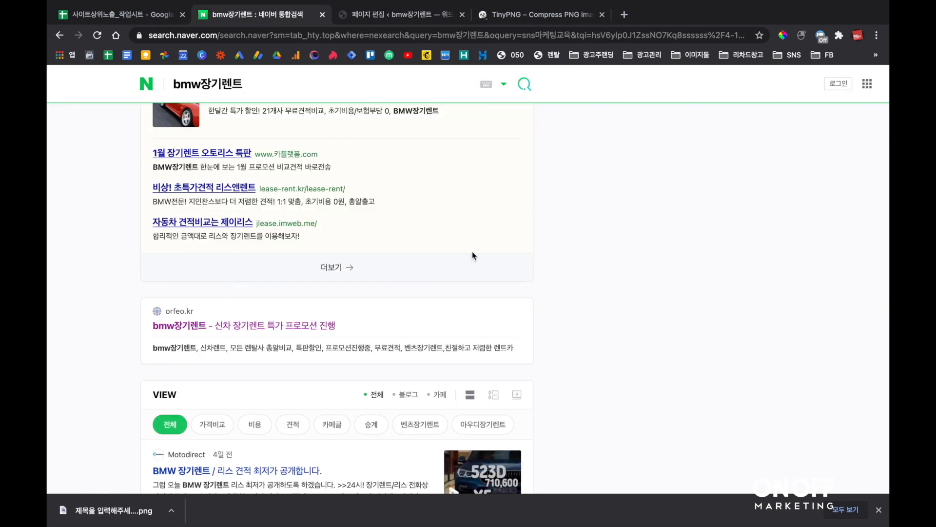
click(368, 22)
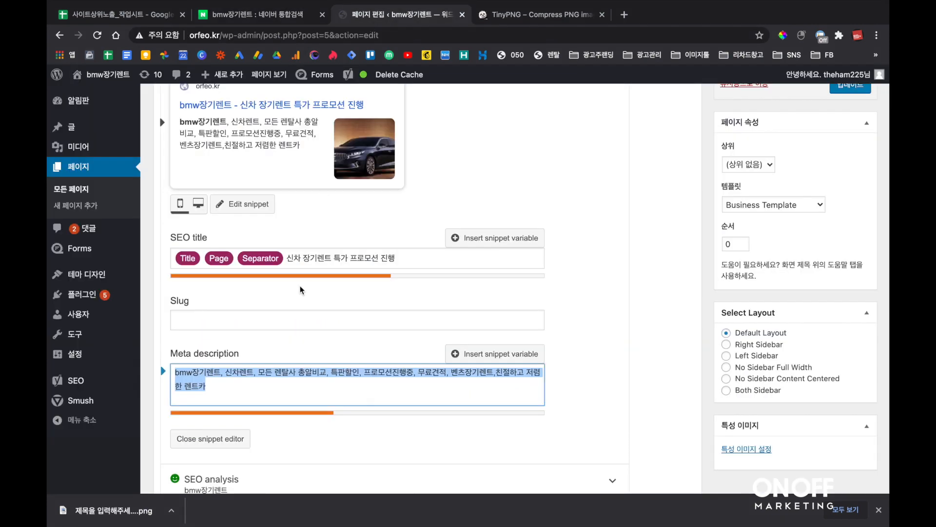
scroll(301, 289, up, 2)
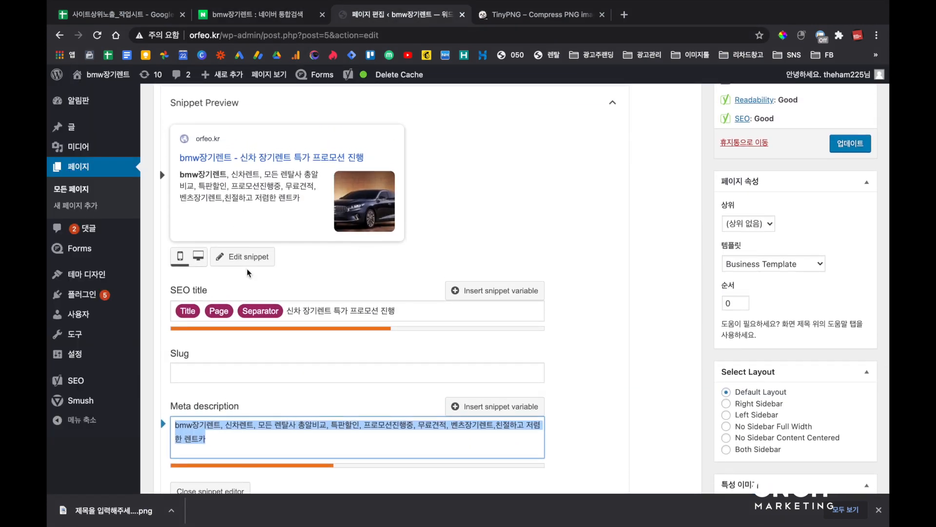
scroll(247, 272, up, 5)
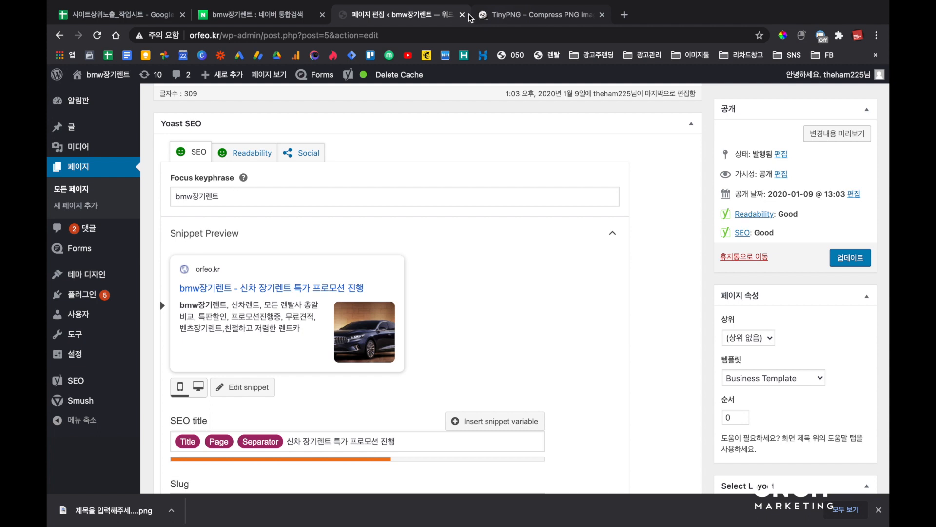
- Open the orfeo.kr front page in a new tab and display its page source
mouse_move(105, 74)
middle_click(98, 95)
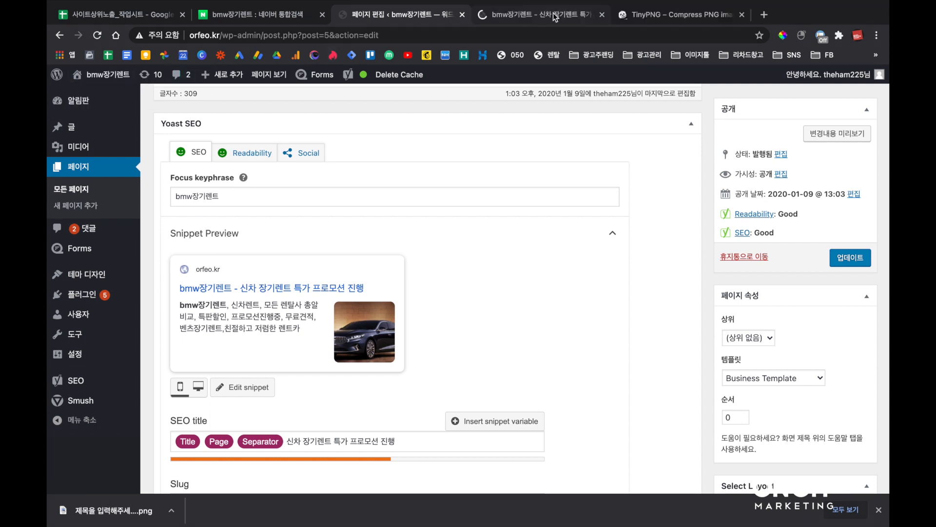
click(555, 16)
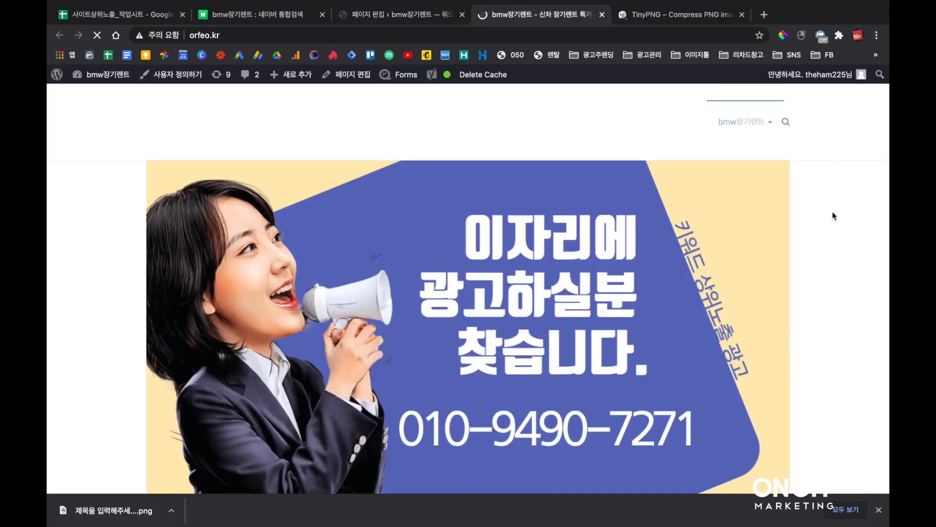
right_click(832, 212)
click(783, 340)
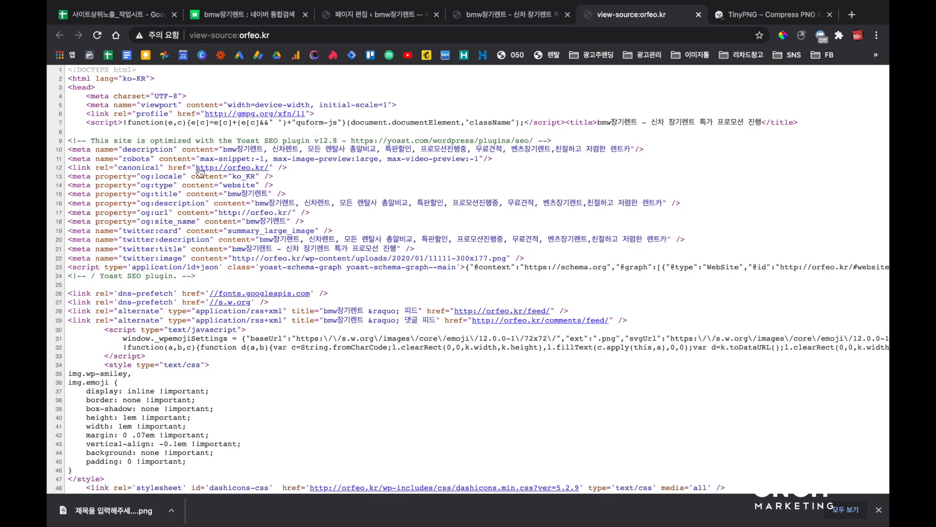
- Examine the Yoast SEO meta tags in the orfeo.kr page source and highlight the og:description text
key(ctrl+shift+Tab)
key(ctrl+shift+Tab)
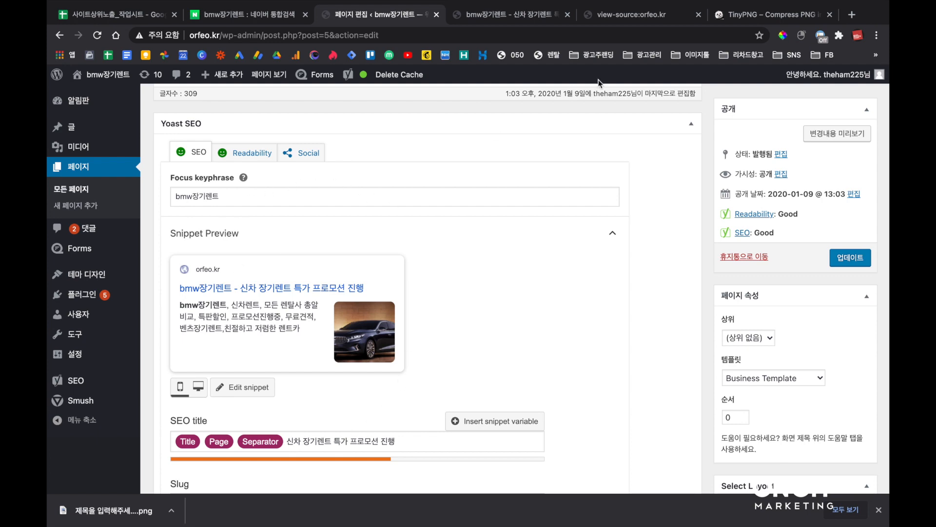
click(645, 17)
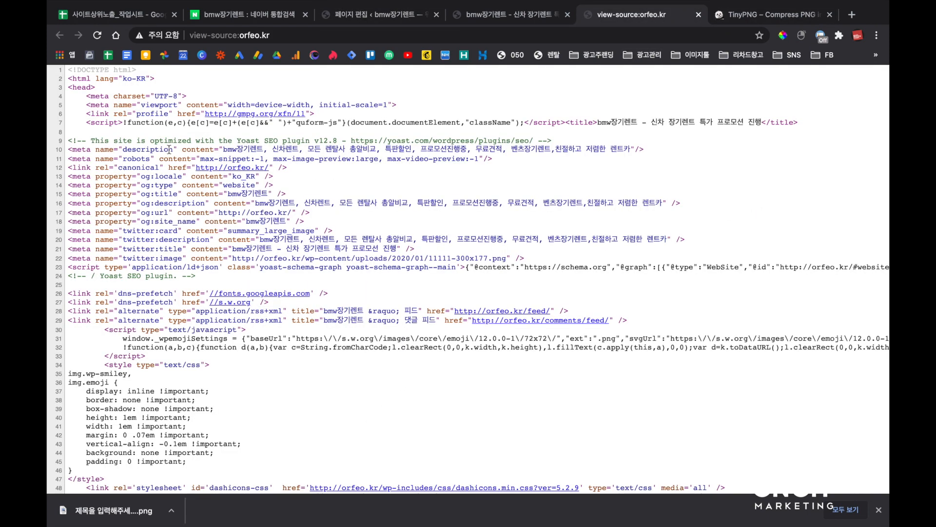
drag(73, 181, 249, 263)
click(399, 204)
drag(257, 204, 568, 204)
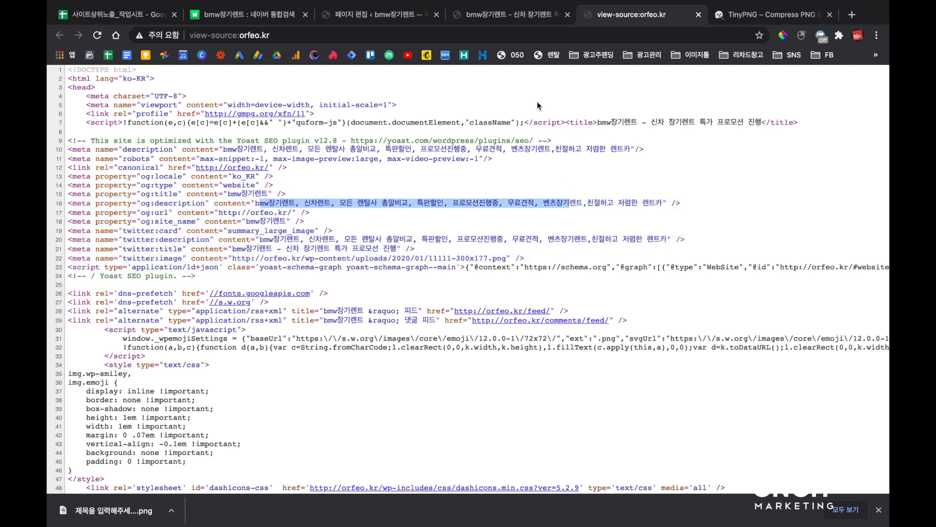
- Check the Yoast meta description field against the page source and highlight the og:title keyword
click(395, 17)
scroll(314, 433, down, 3)
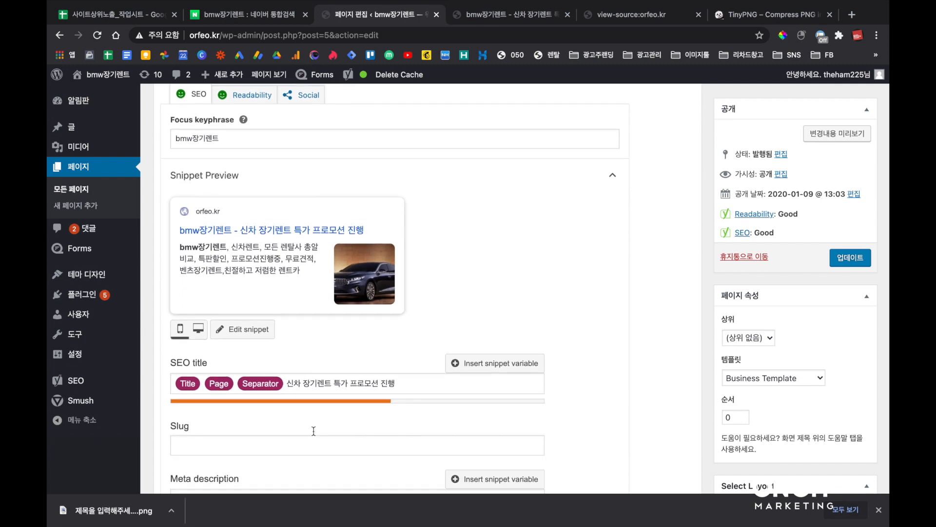
click(293, 482)
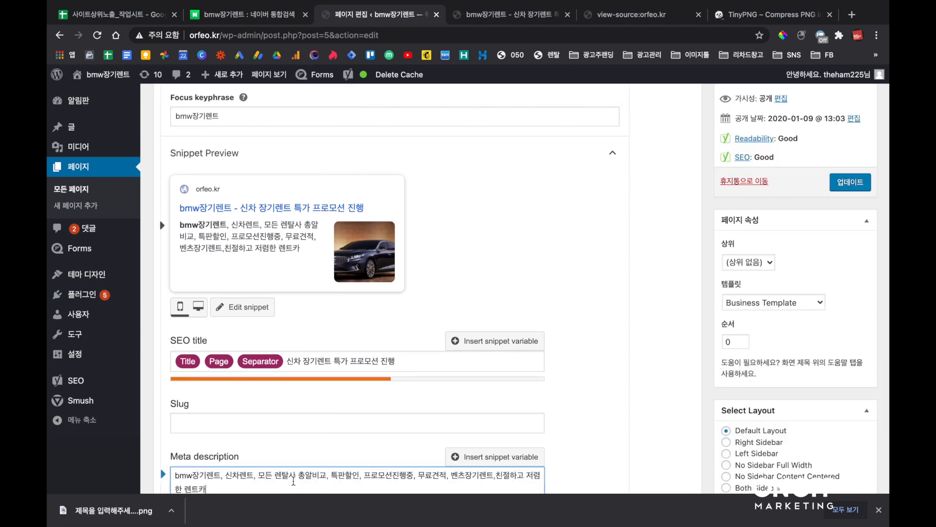
click(623, 17)
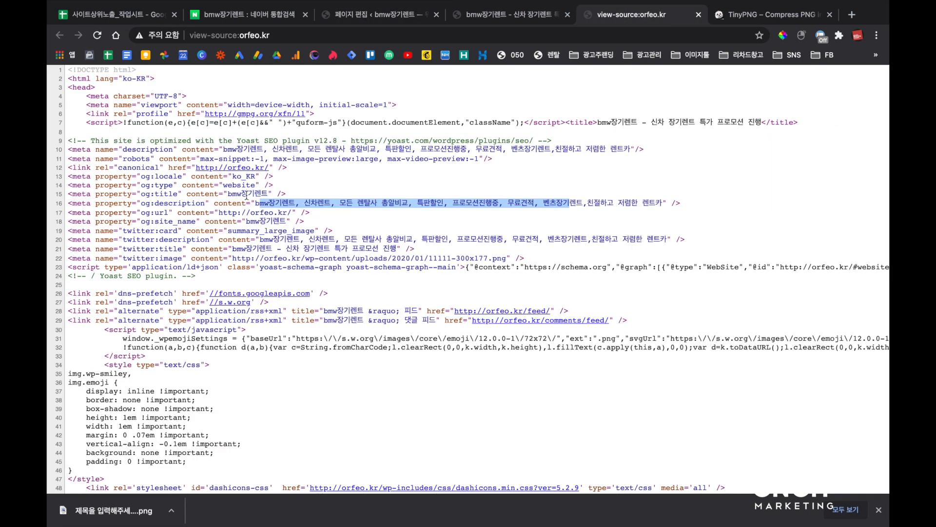
double_click(246, 195)
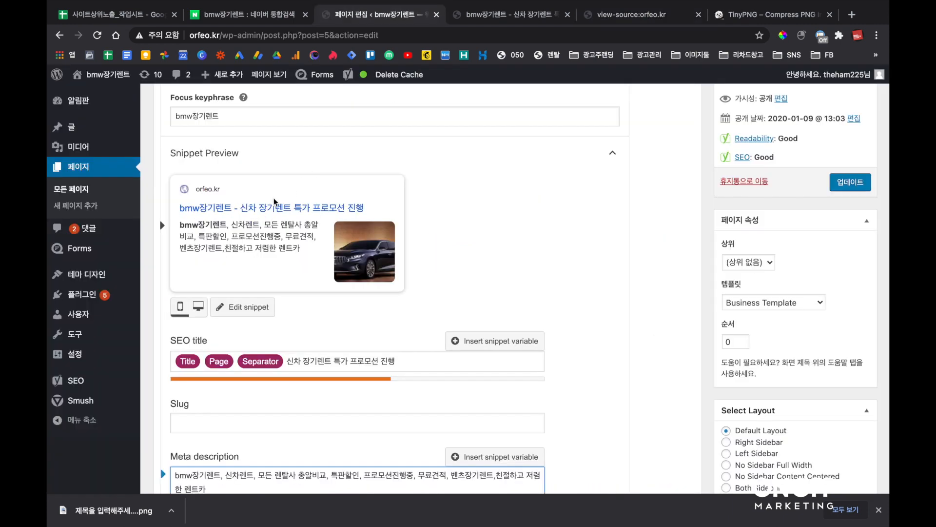
- Recheck the page's Yoast title and meta description fields, and highlight the matching og:description text in the page source
key(super+3)
scroll(255, 226, up, 4)
double_click(229, 268)
scroll(268, 342, down, 5)
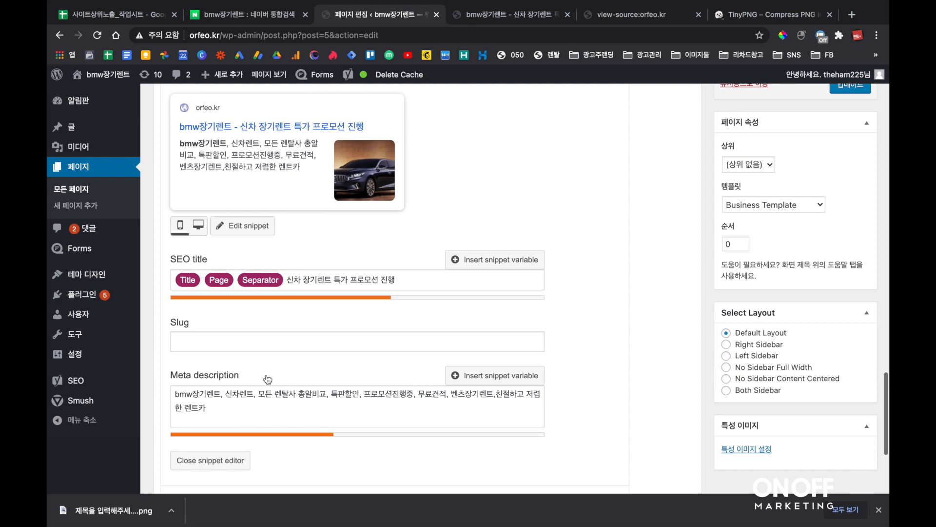
click(253, 396)
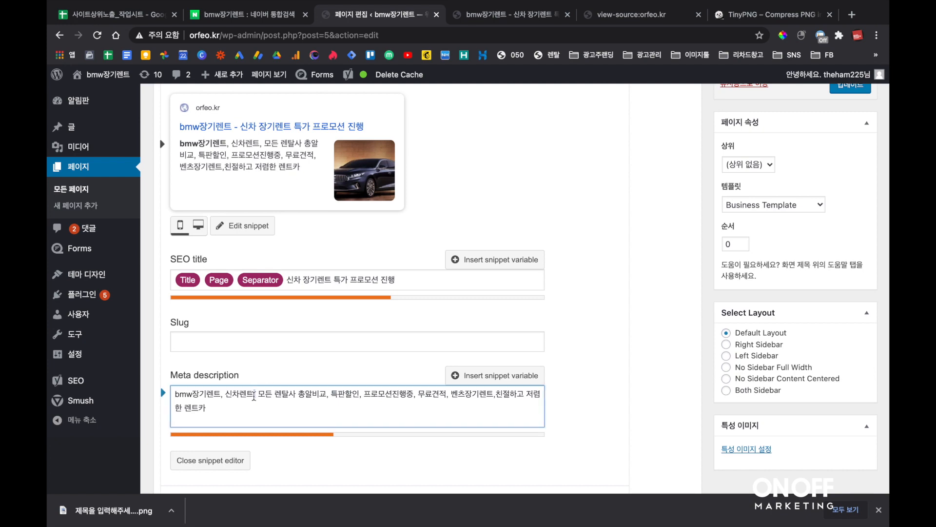
click(623, 17)
drag(257, 204, 651, 205)
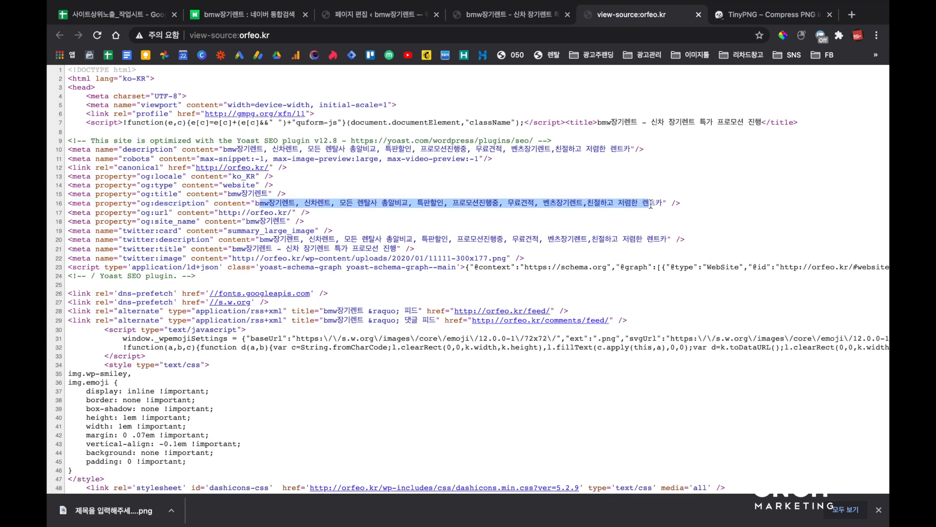
- Highlight bmw in the og:description tag, and highlight the block of Yoast meta tags starting at the description tag
click(257, 200)
drag(257, 200, 271, 206)
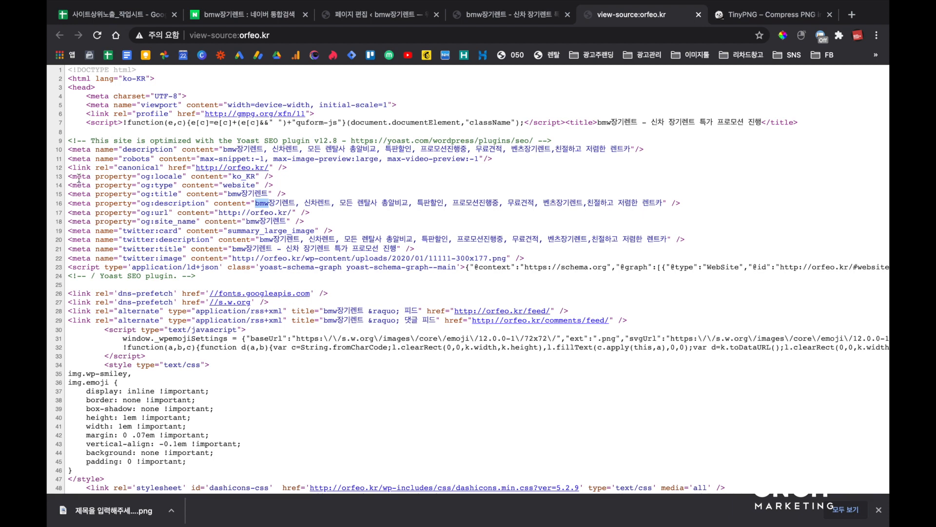
drag(68, 153, 533, 267)
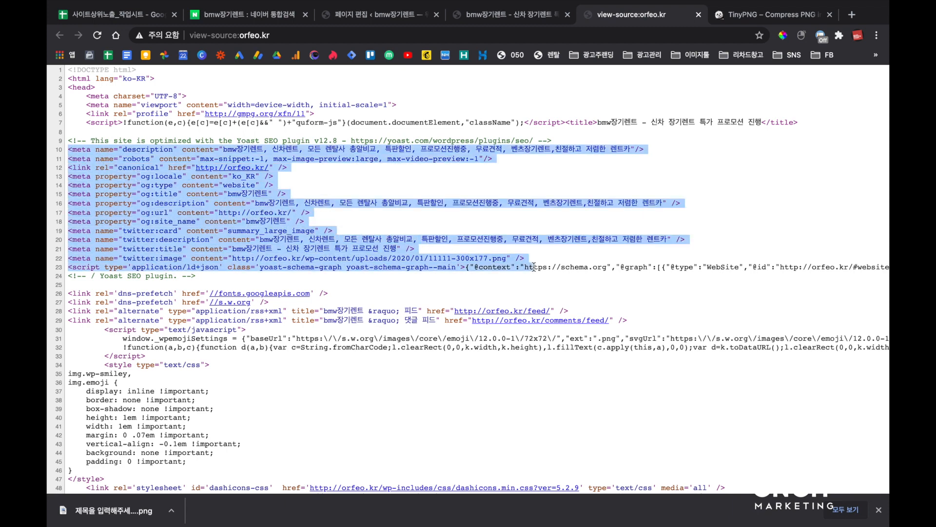
- Return to the bmw장기렌트 page editor and open the list of installed plugins
click(382, 15)
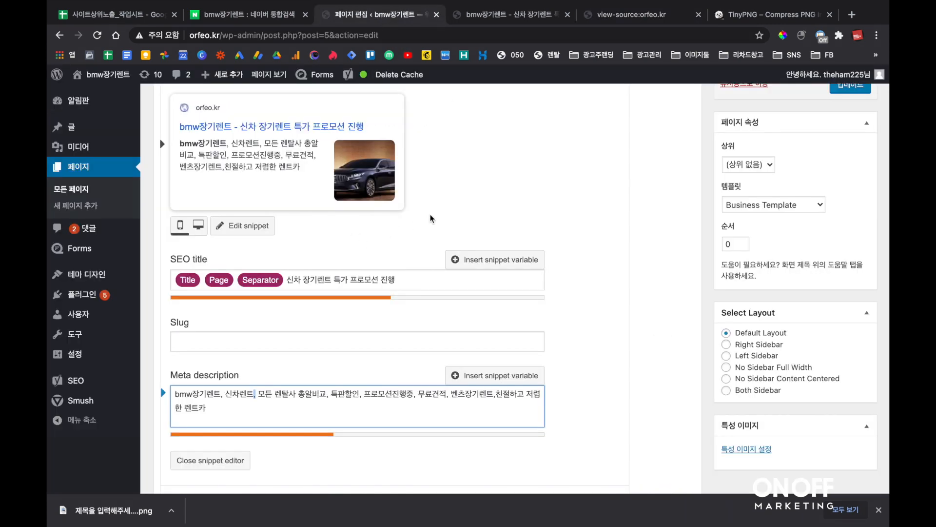
click(452, 201)
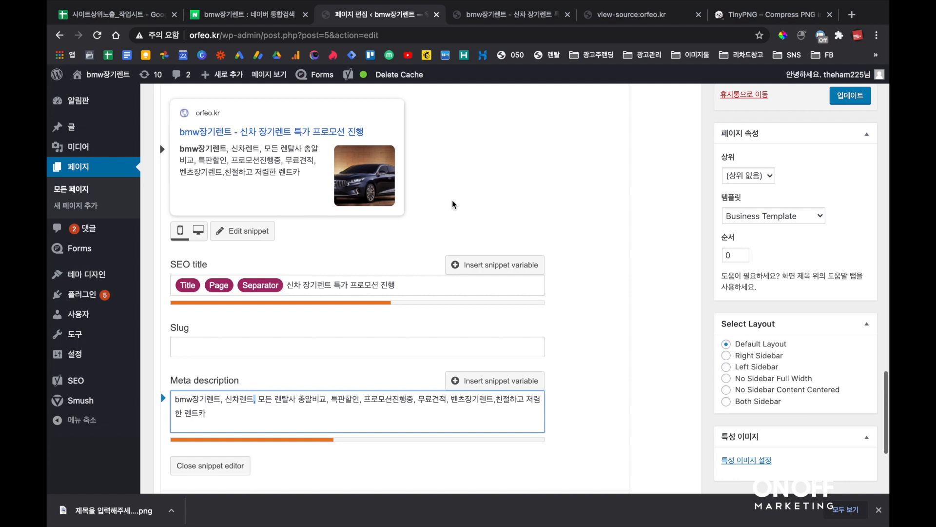
mouse_move(87, 294)
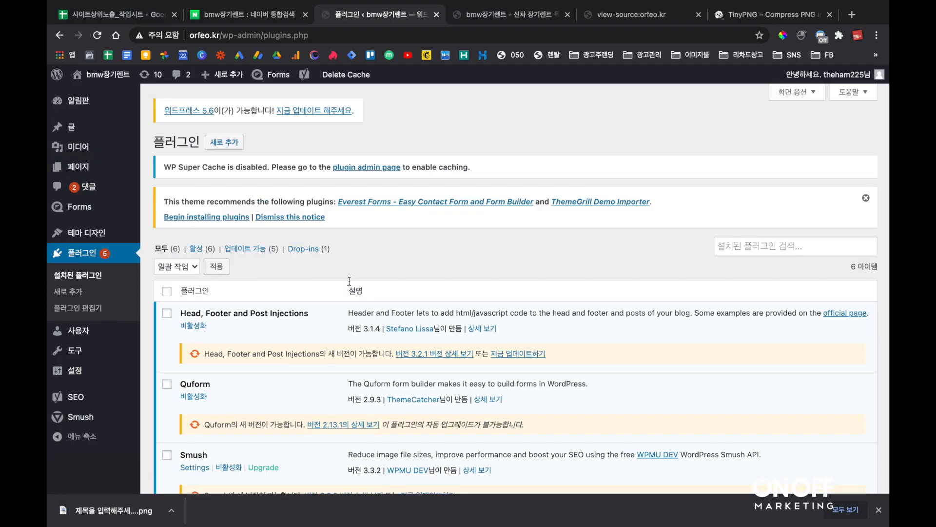
- Search Naver for 캐리컬쳐자격증 and review where the eduman.kr site appears relative to the 파워링크 ads and VIEW section
click(242, 14)
click(255, 82)
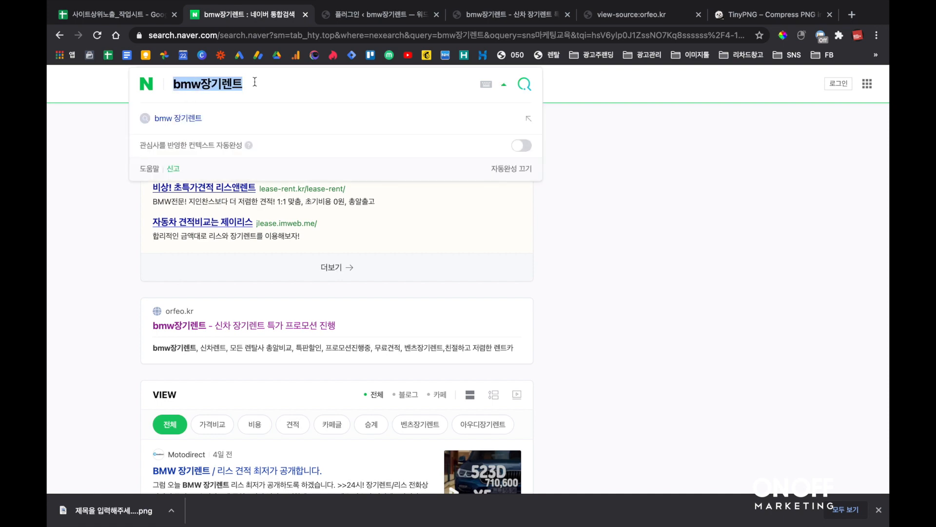
text(캐리컬쳐자격증)
key(Return)
scroll(223, 265, down, 5)
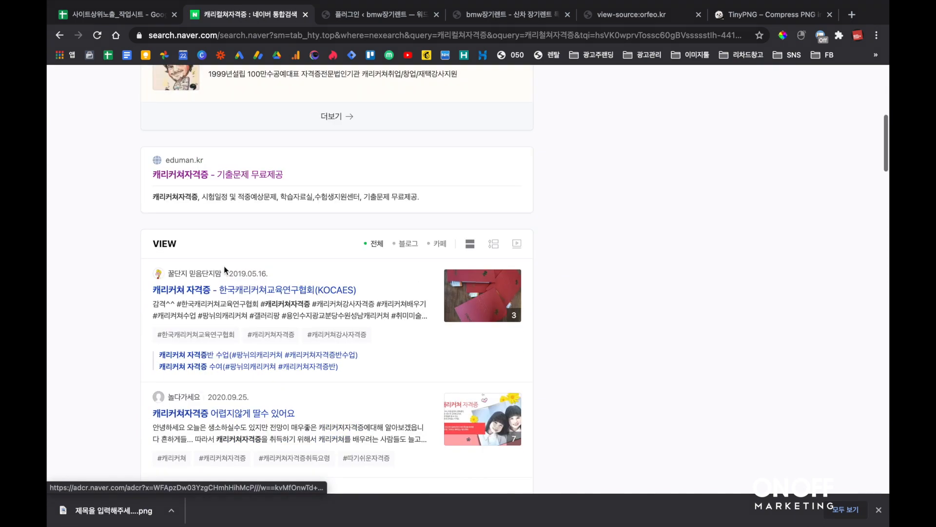
scroll(224, 265, up, 3)
scroll(191, 334, up, 4)
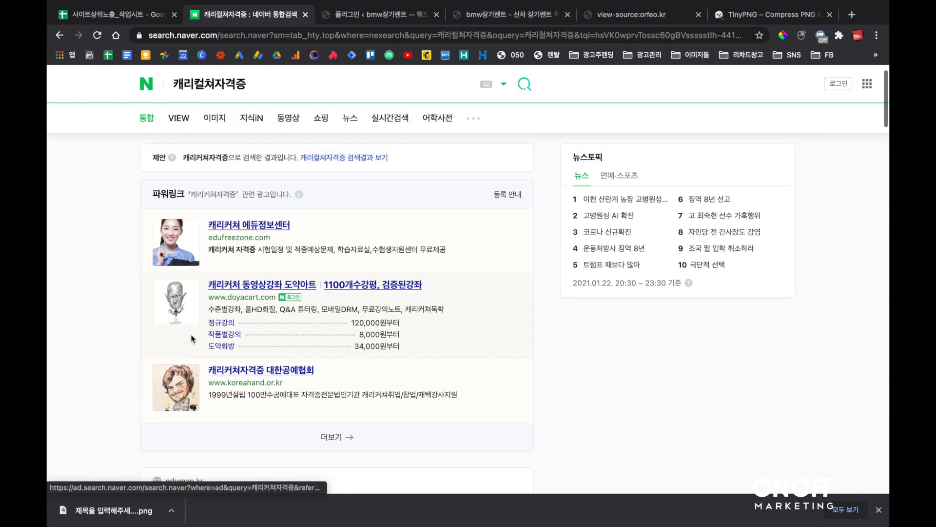
scroll(191, 334, down, 3)
scroll(172, 217, up, 1)
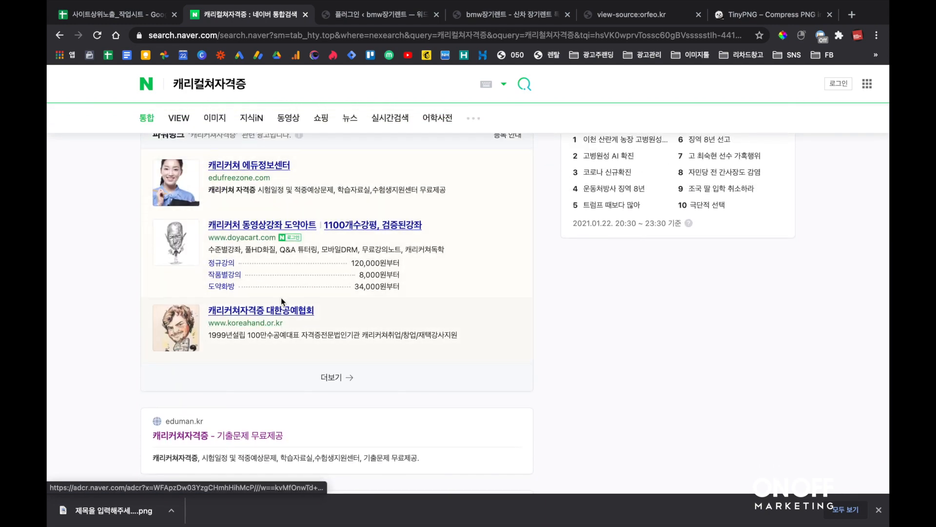
scroll(218, 304, down, 3)
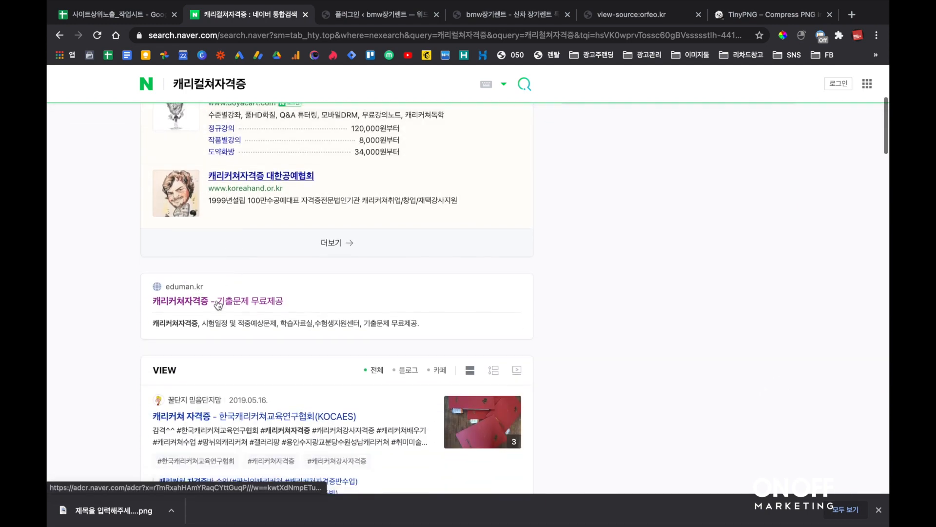
scroll(225, 322, up, 1)
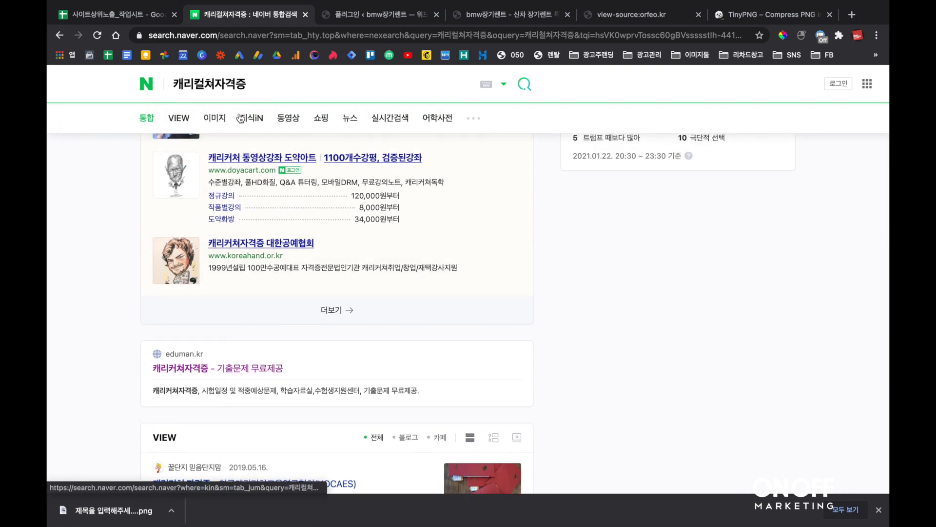
- Show the 캐리컬쳐자격증 search on Naver's mobile site and compare the placement of eduman.kr with the 파워링크 ads
click(279, 83)
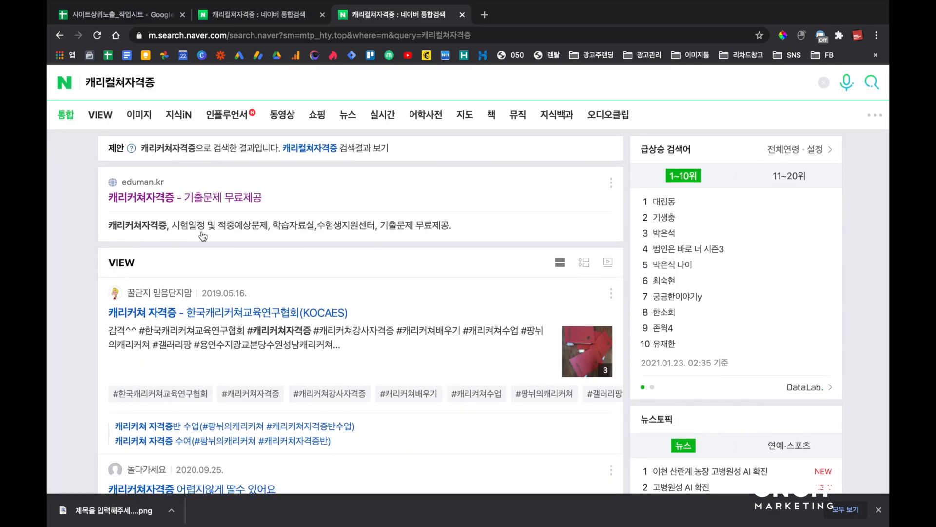
scroll(203, 236, down, 15)
scroll(119, 260, down, 20)
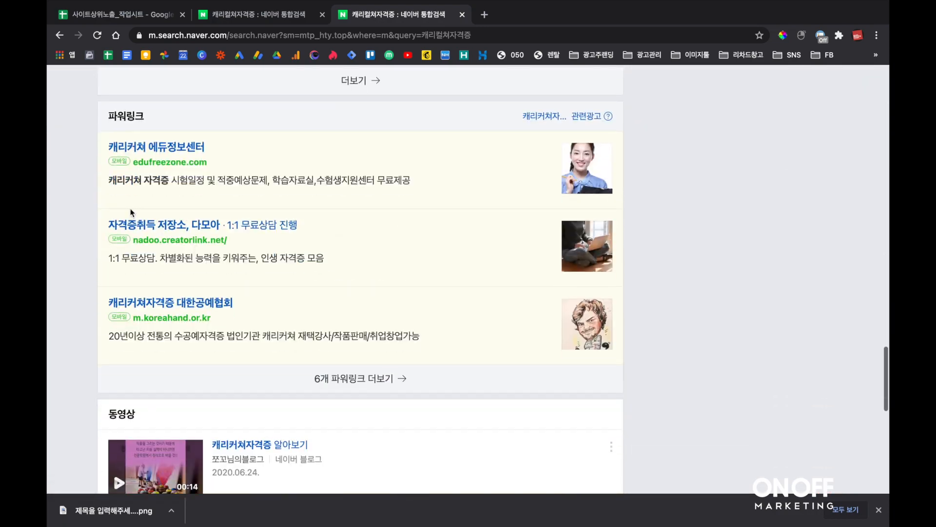
scroll(219, 312, up, 10)
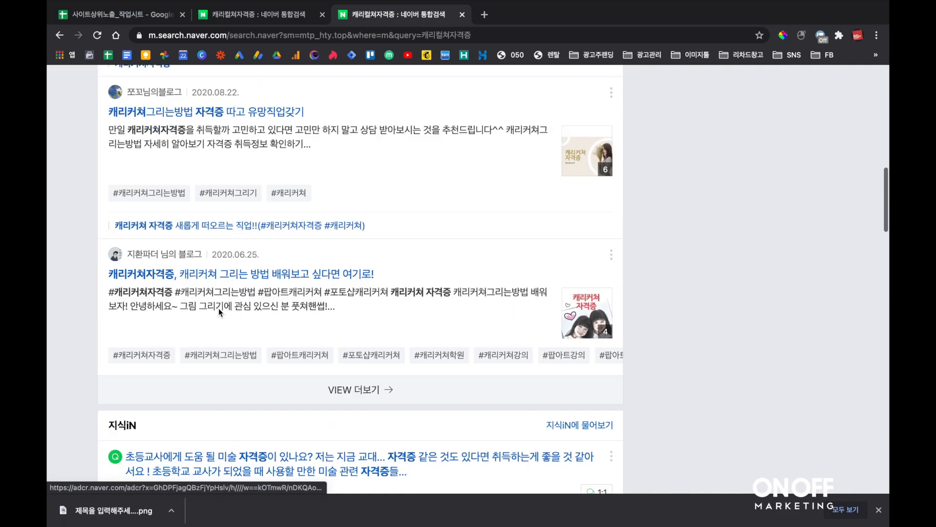
scroll(221, 308, up, 15)
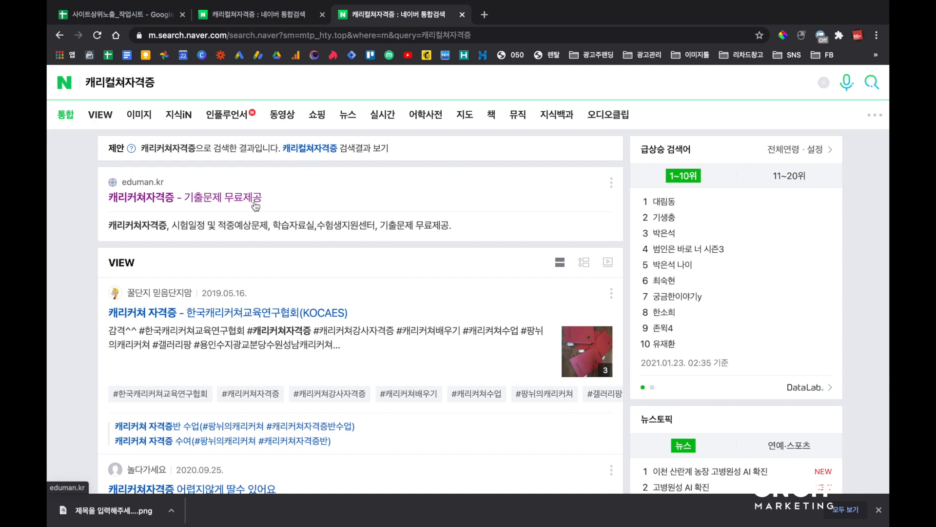
- Open the eduman.kr site from the Naver results and go to its login page at eduman.kr/wp-admin
click(256, 206)
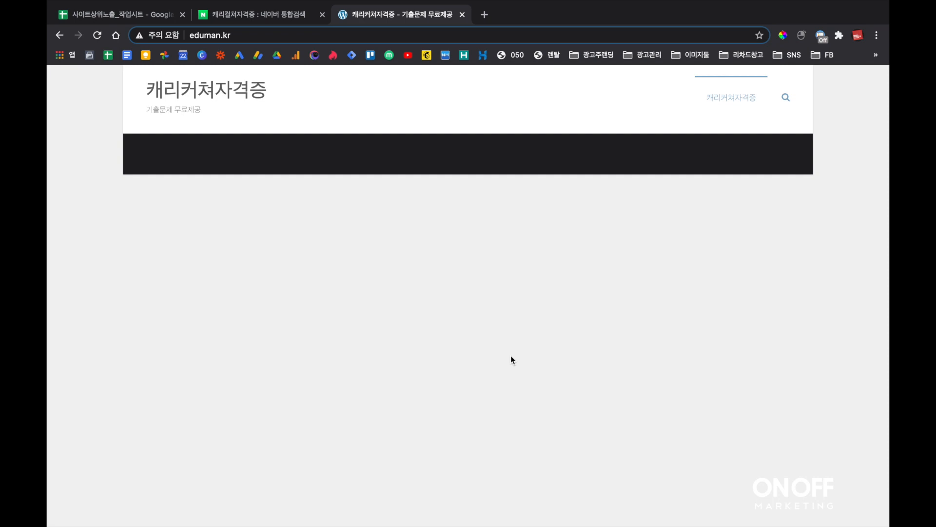
key(super+l)
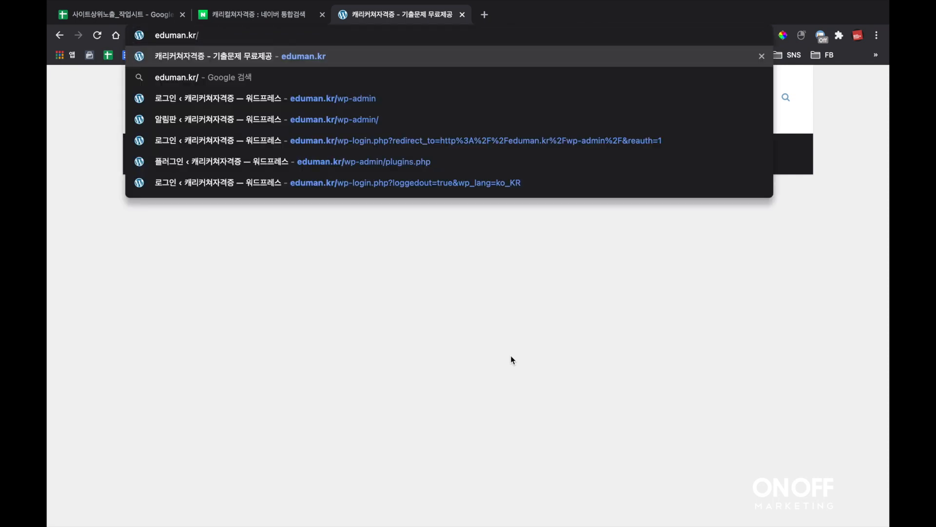
text(wp)
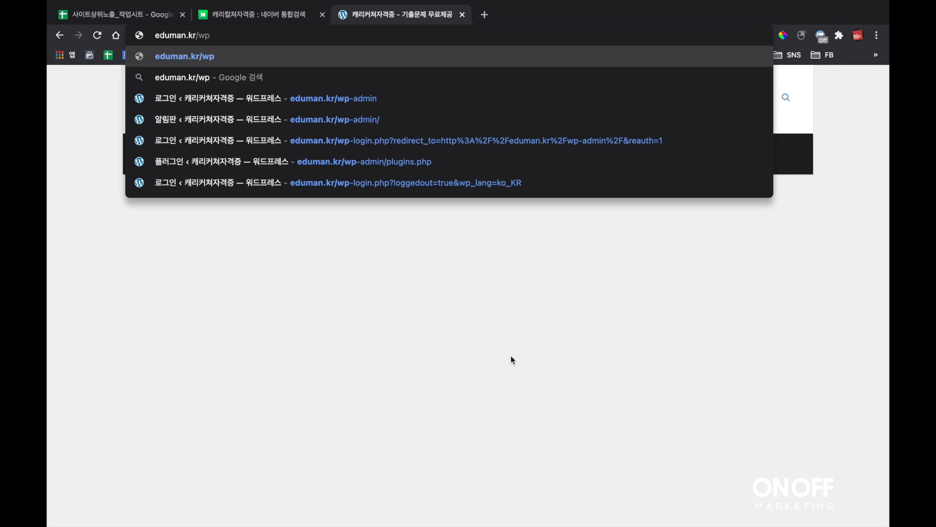
text(-admin)
key(Return)
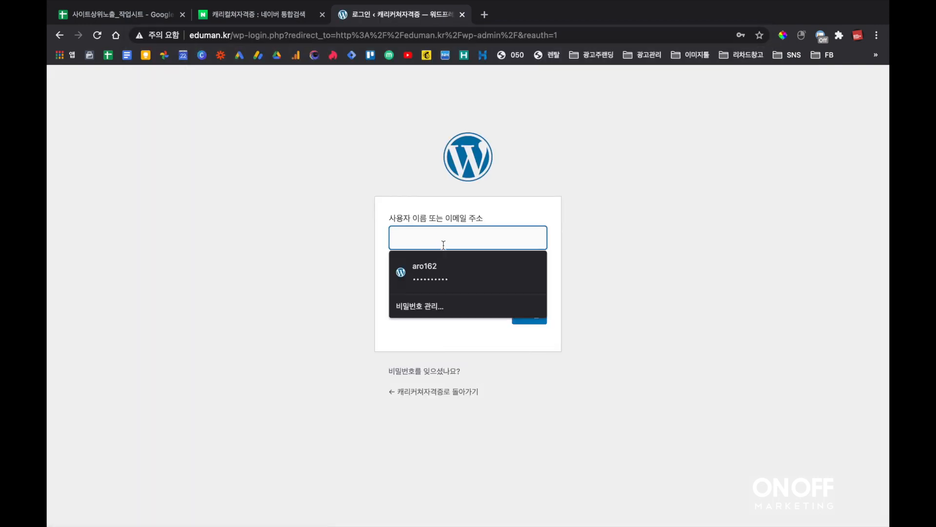
- Log in to the WordPress admin with the saved username and account password
click(443, 245)
click(440, 267)
click(520, 318)
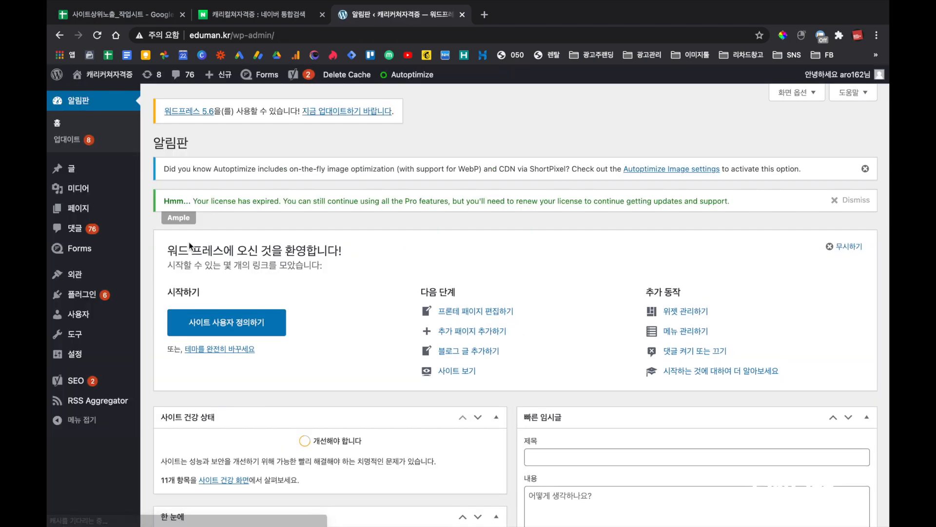
- Open the list of installed plugins and highlight the names Autoptimize and Head, Footer and Post Injections
click(81, 297)
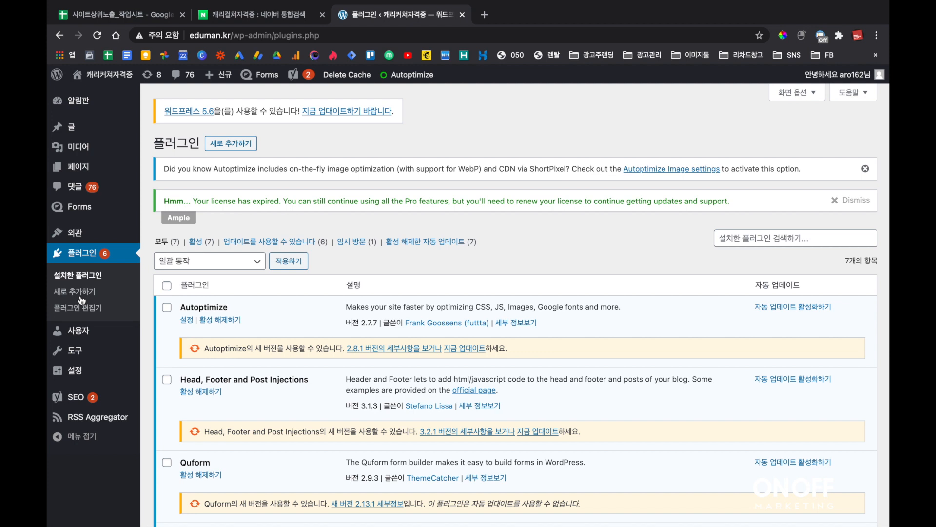
scroll(349, 293, down, 3)
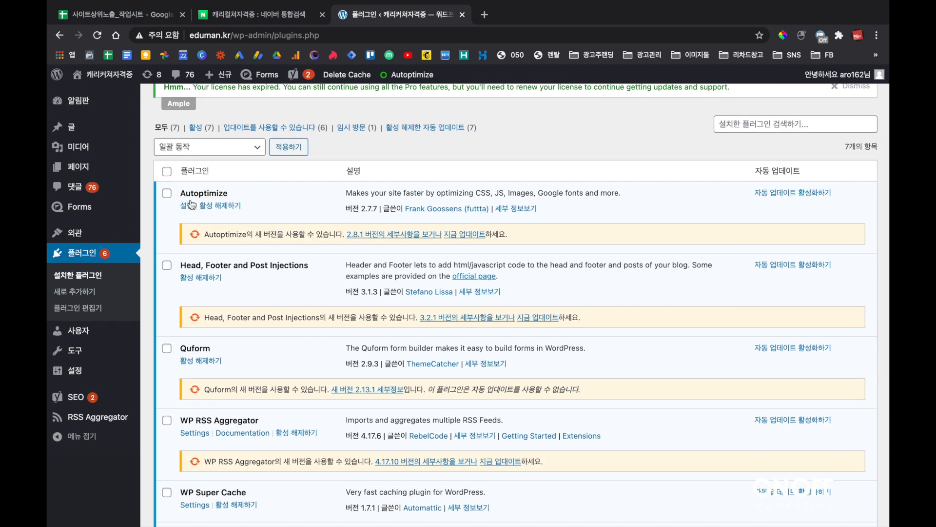
scroll(183, 193, down, 1)
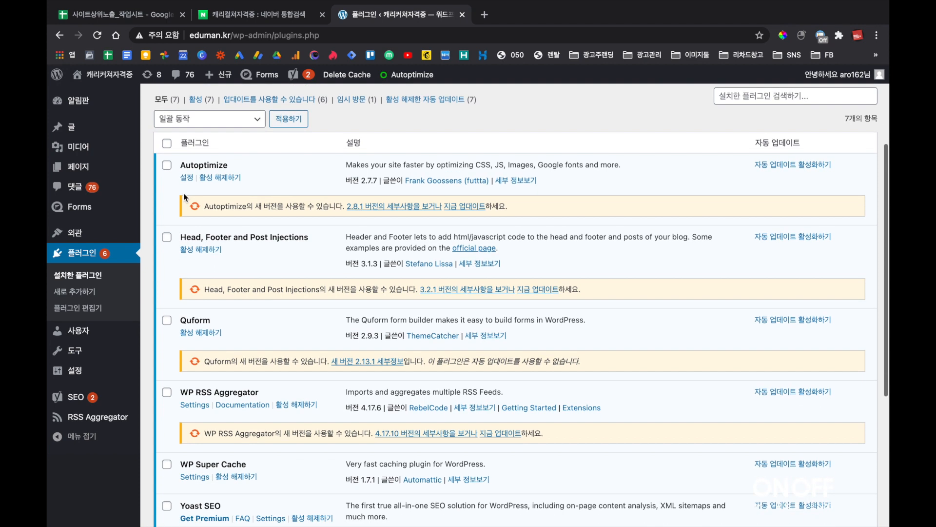
double_click(191, 163)
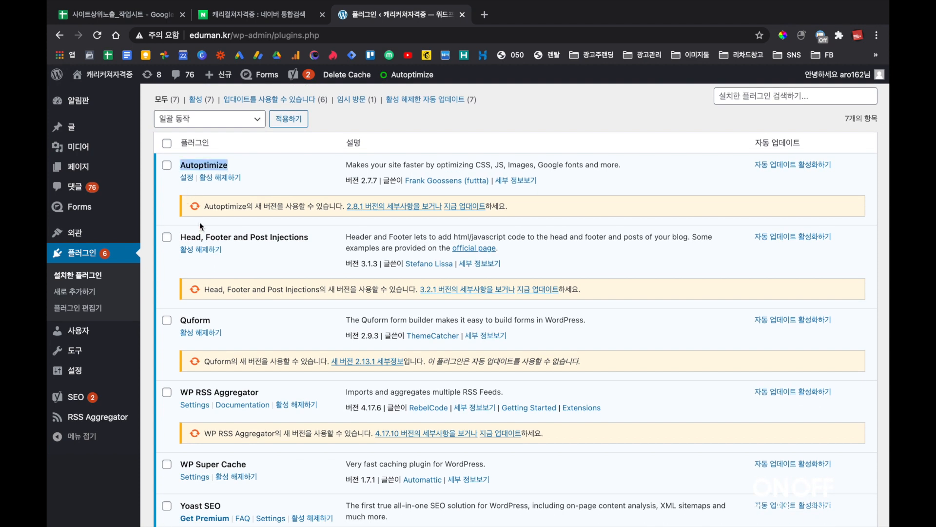
scroll(191, 164, down, 3)
drag(187, 156, 278, 156)
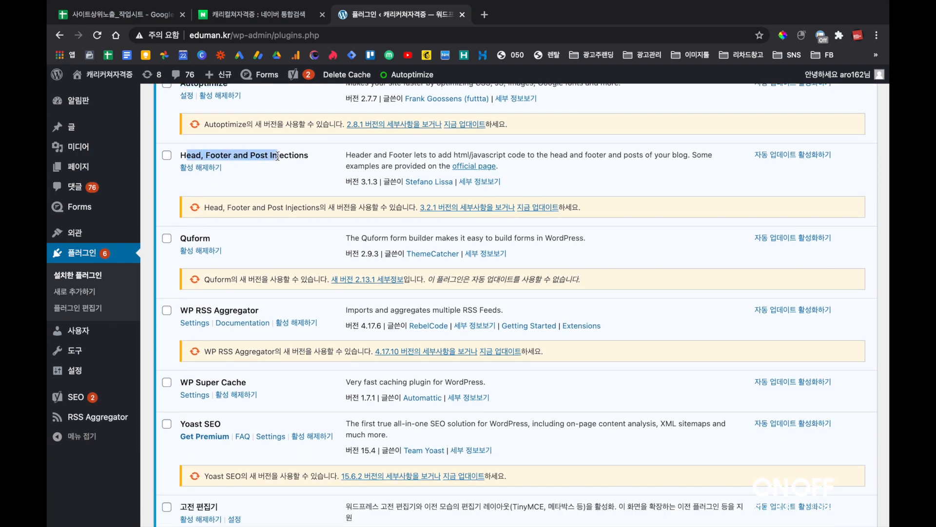
triple_click(277, 156)
triple_click(277, 155)
- Highlight the plugin names WP RSS Aggregator, WP Super Cache, Yoast SEO and 고전 편집기 one after another
scroll(277, 156, down, 1)
scroll(277, 155, down, 1)
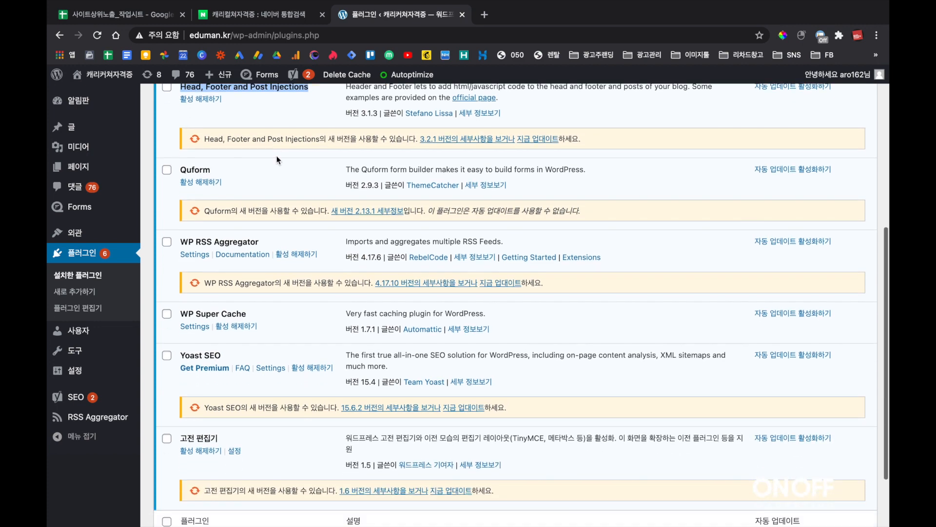
scroll(226, 209, down, 2)
triple_click(243, 191)
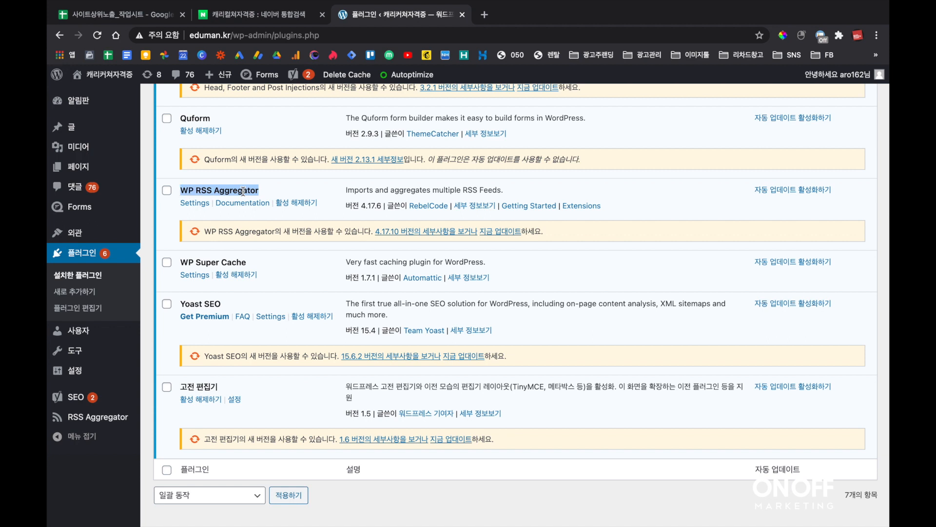
scroll(243, 190, down, 1)
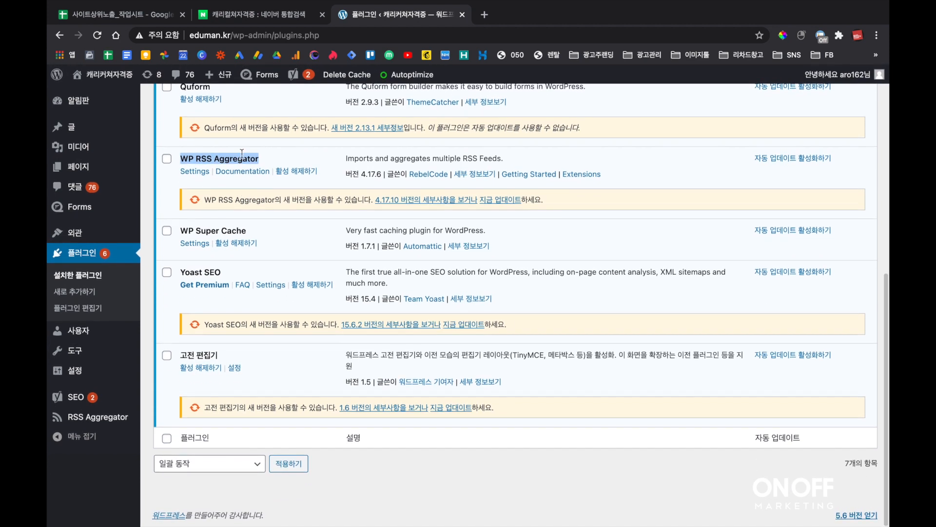
drag(181, 231, 257, 237)
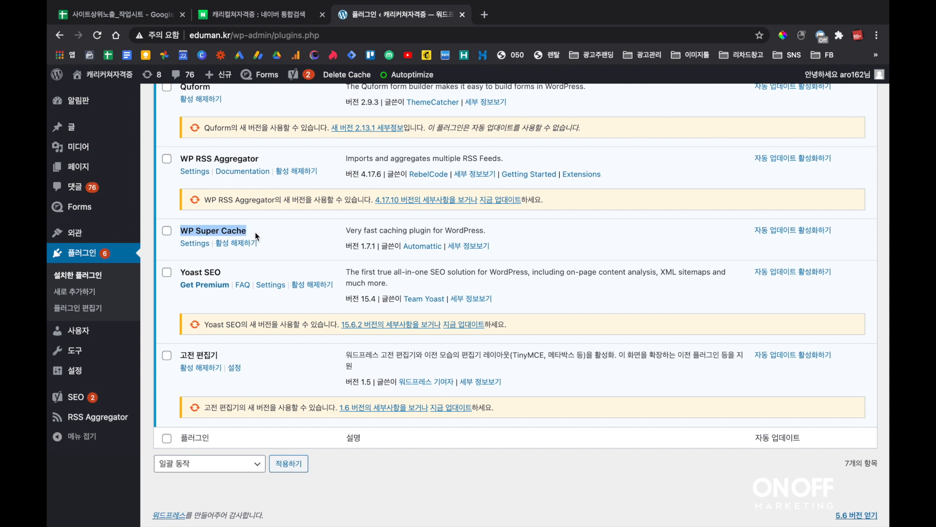
triple_click(226, 232)
click(226, 232)
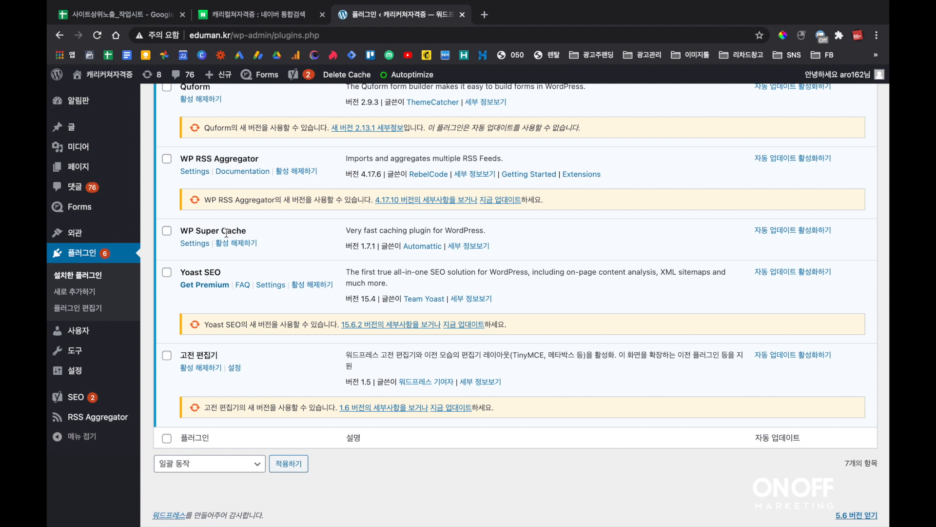
triple_click(217, 271)
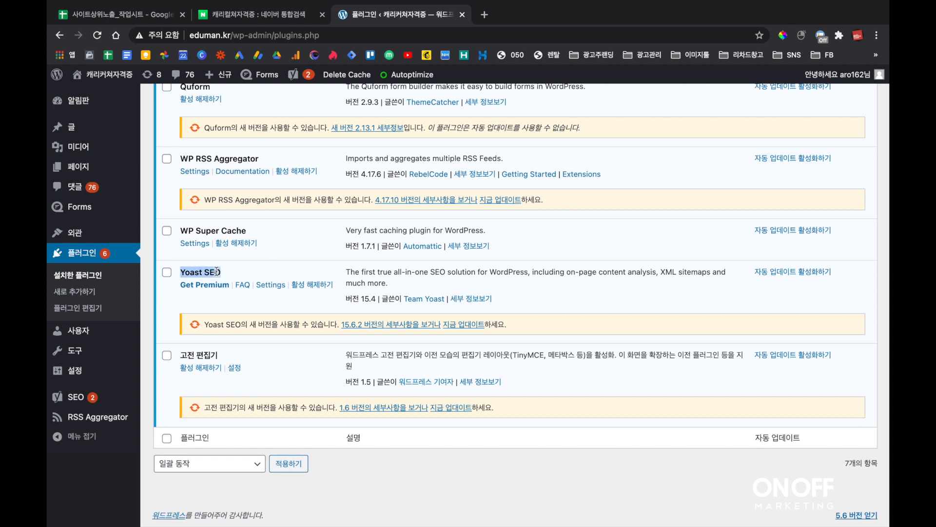
triple_click(199, 353)
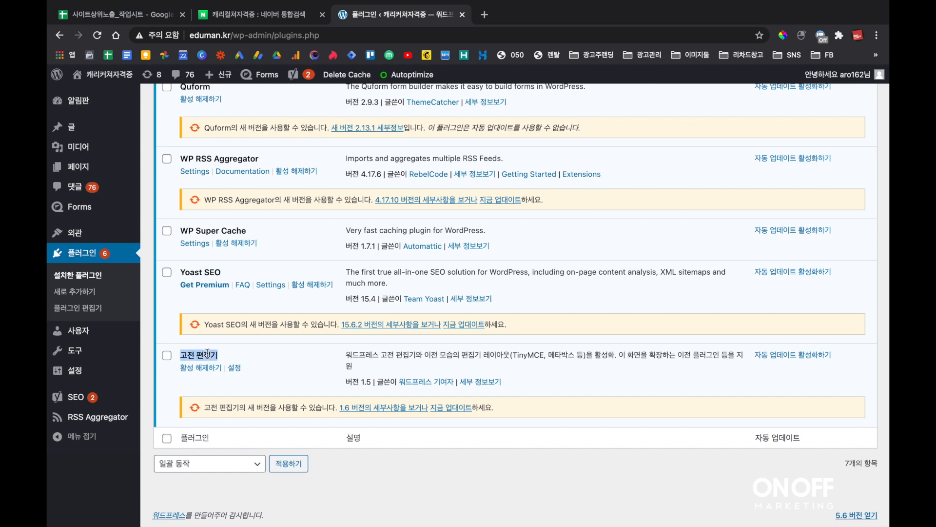
- Visit the 캐리커쳐자격증 home page and open it for editing at its Yoast SEO section
scroll(207, 353, up, 10)
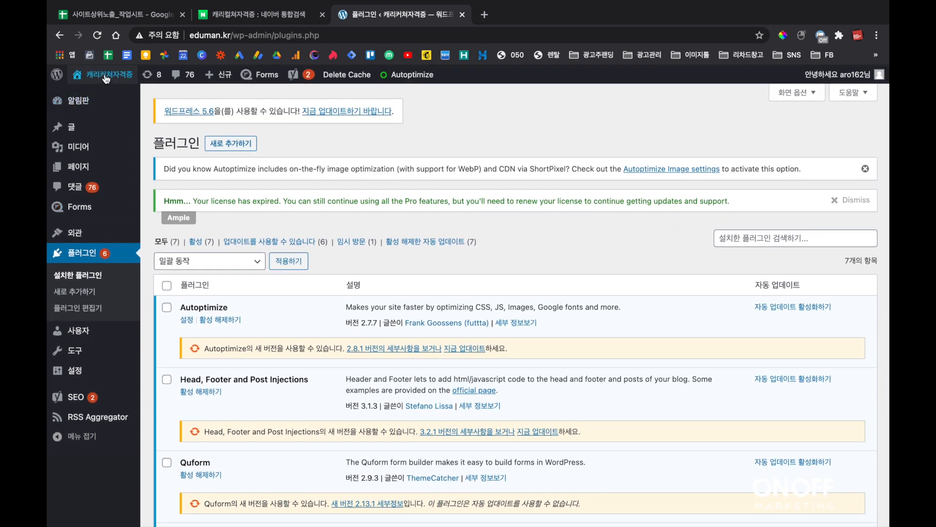
click(106, 76)
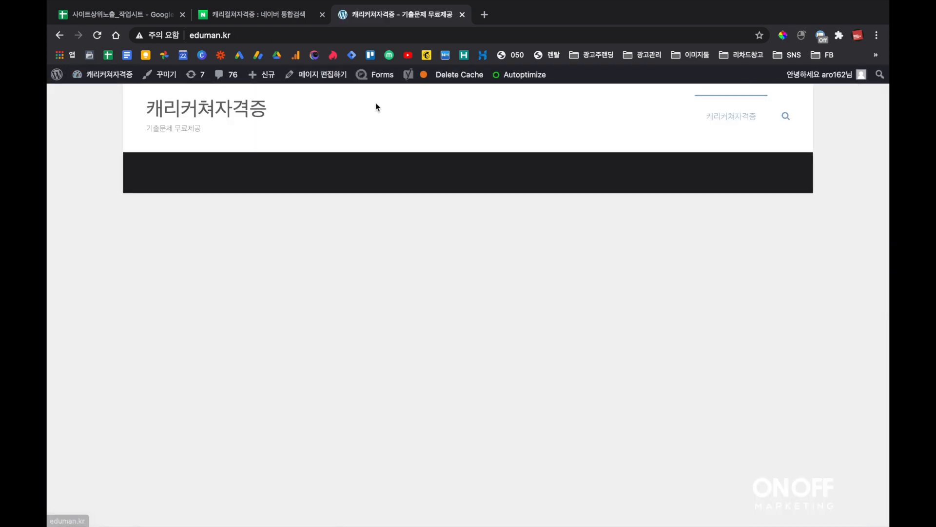
click(324, 75)
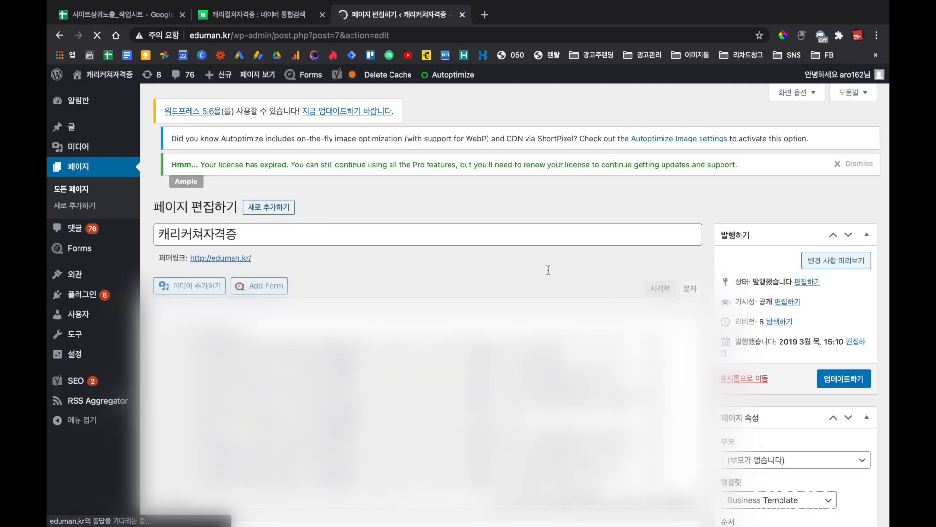
scroll(599, 242, down, 10)
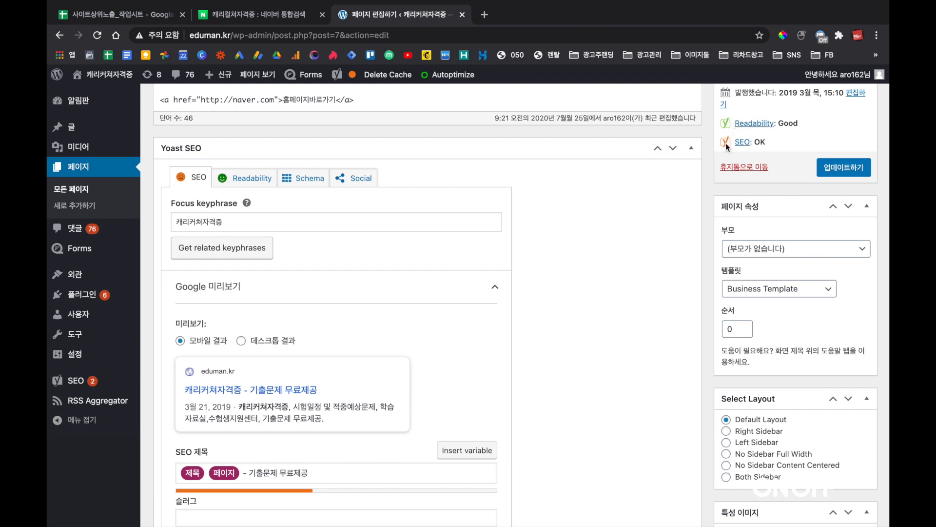
scroll(537, 201, down, 2)
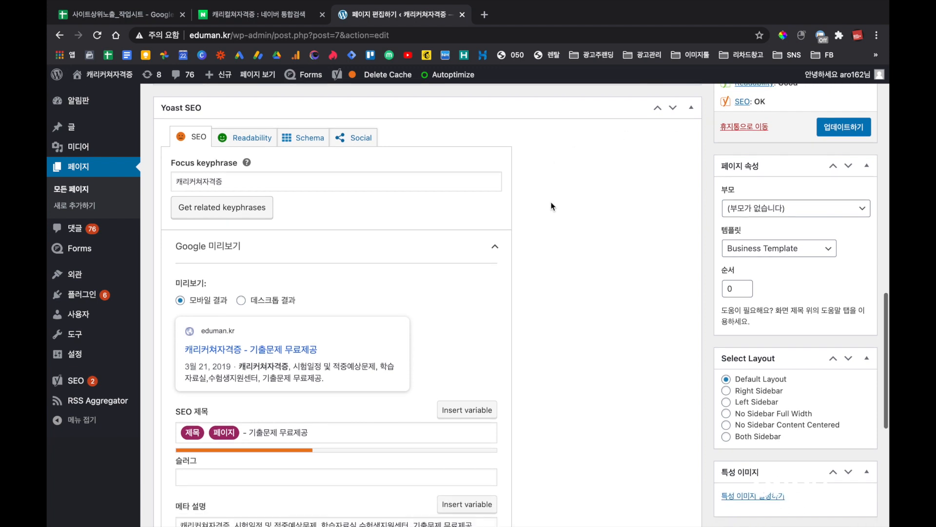
- Highlight the focus keyphrase 캐리커쳐자격증, the SEO title text 기출문제 무료제공 and the whole meta description
double_click(288, 181)
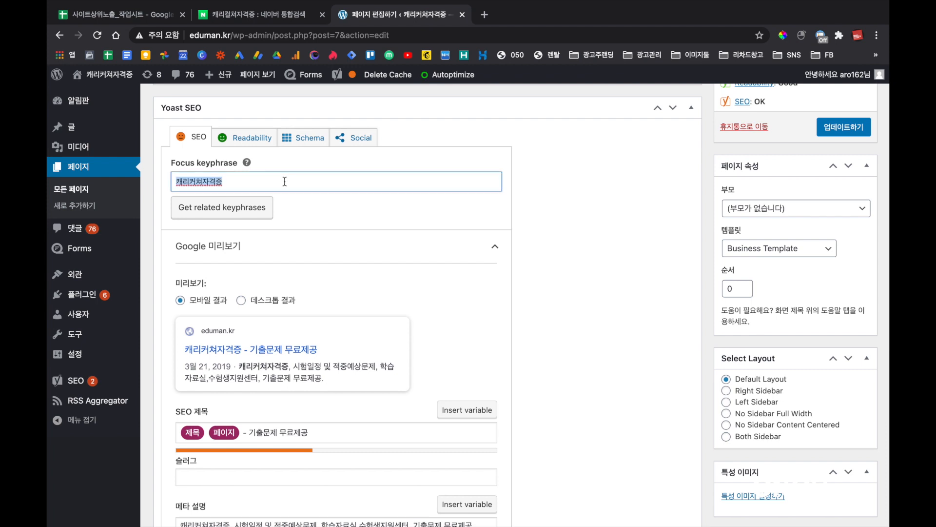
scroll(284, 181, down, 3)
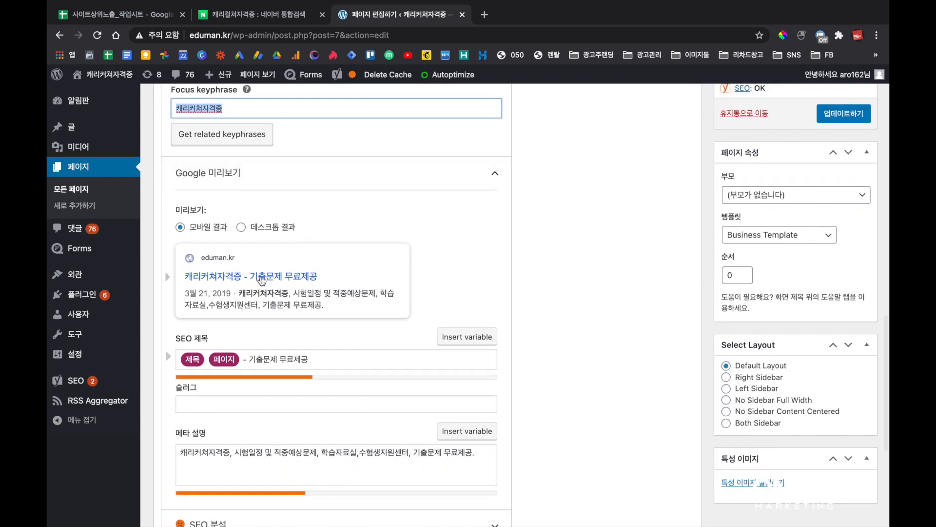
scroll(263, 361, down, 2)
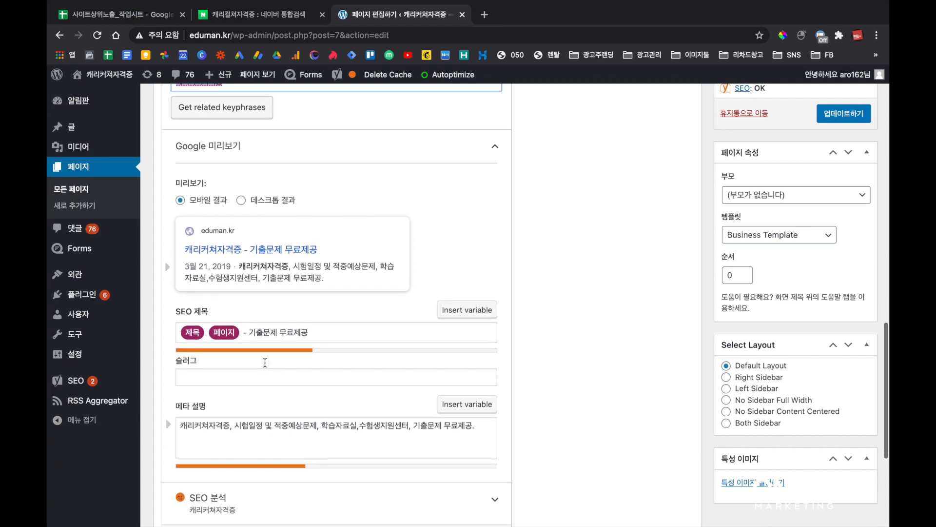
drag(250, 317, 329, 317)
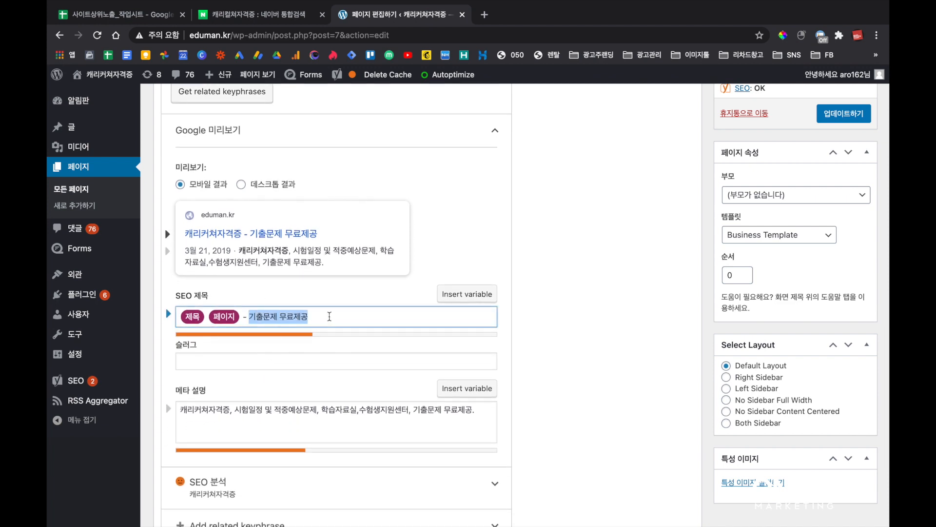
triple_click(227, 411)
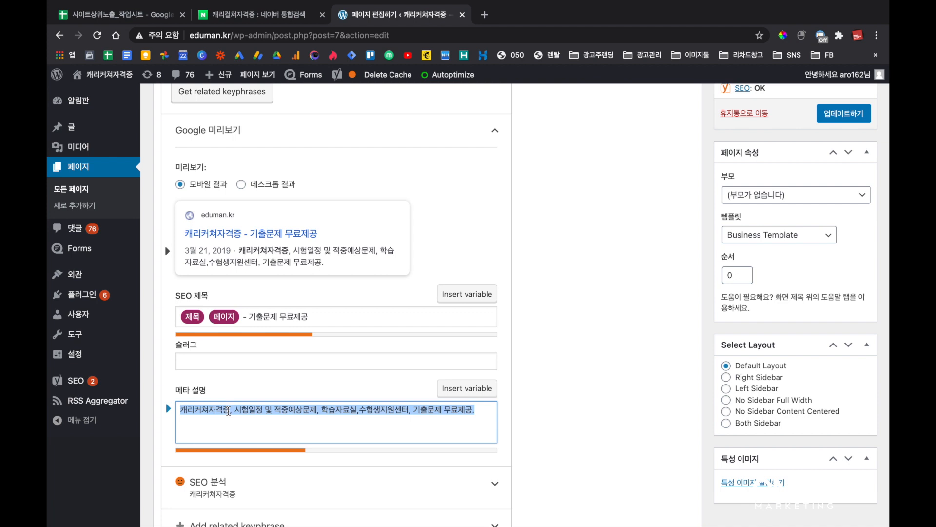
- Compare the page's SEO title and meta description with the eduman.kr entry in the Naver search results
click(273, 19)
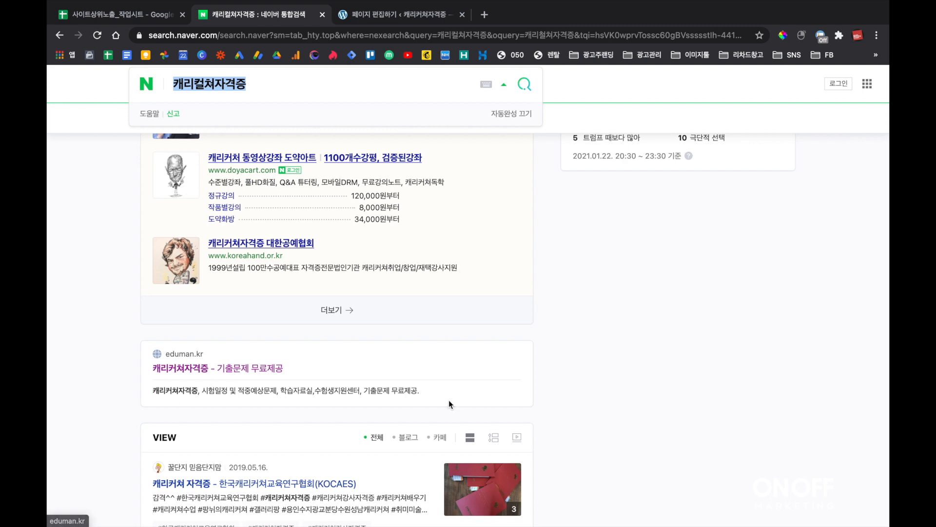
click(408, 16)
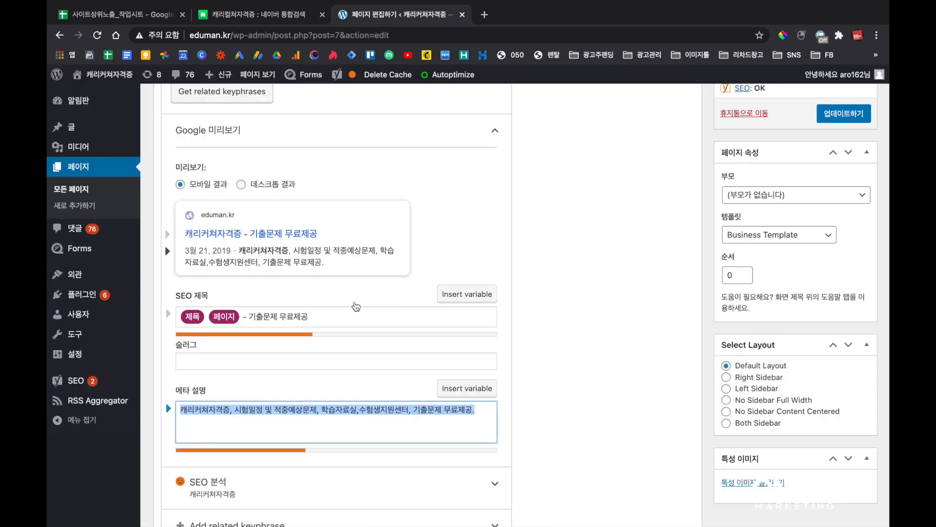
triple_click(290, 315)
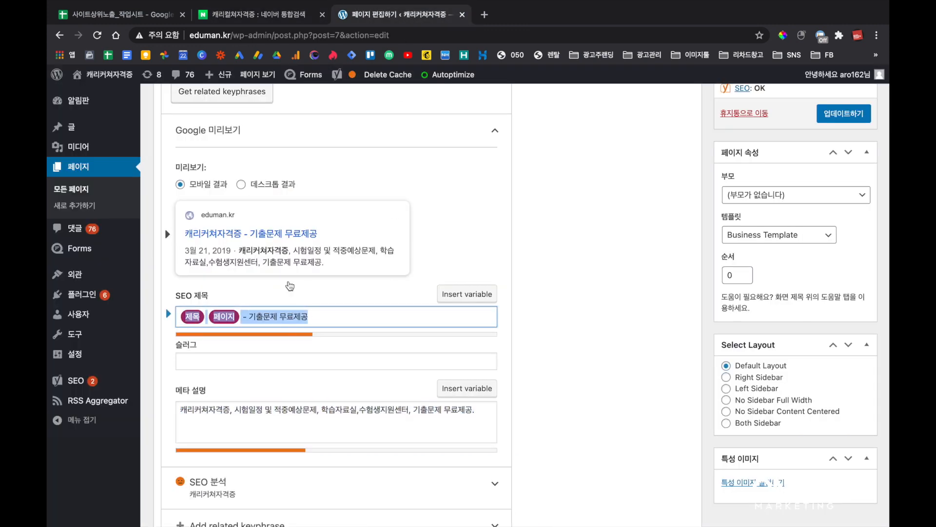
click(233, 17)
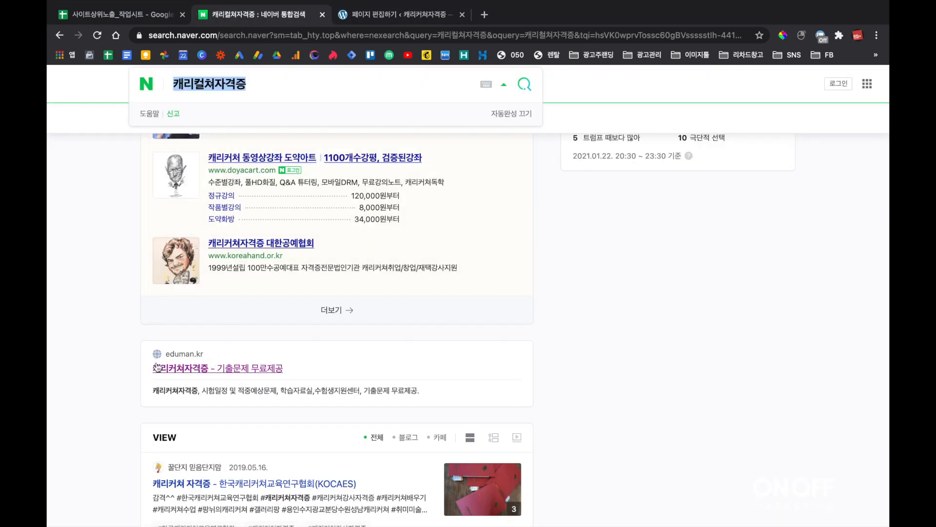
click(401, 14)
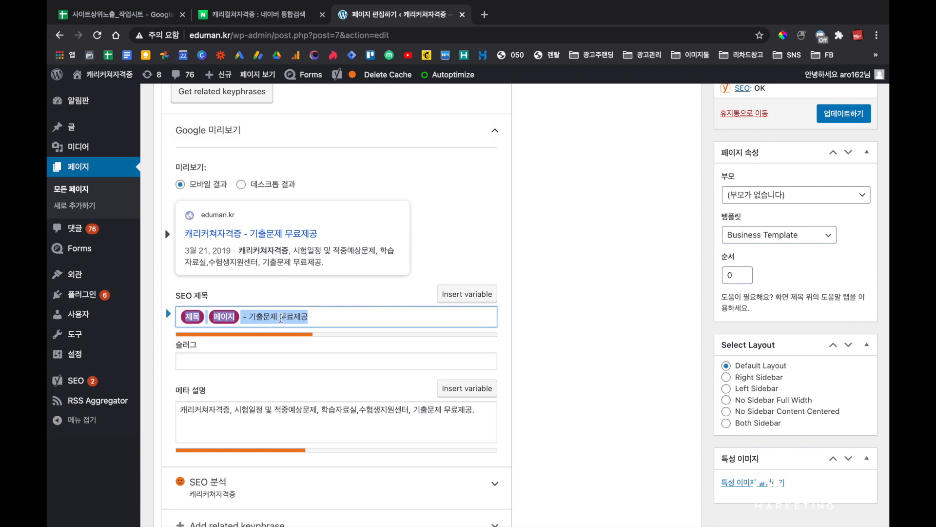
- Replace everything after the 제목 variable in the SEO title with "- 안녕하세요. 클릭해주세요"
click(251, 316)
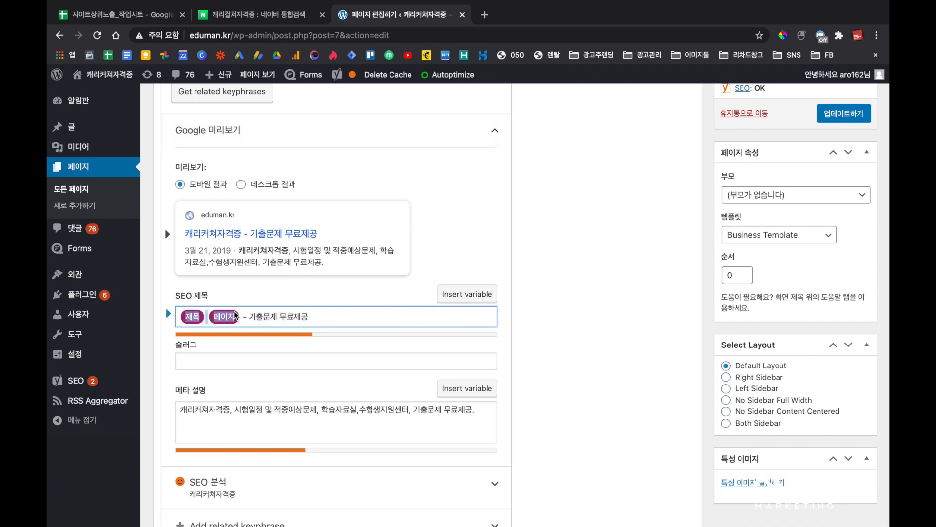
drag(348, 316, 217, 319)
key(BackSpace)
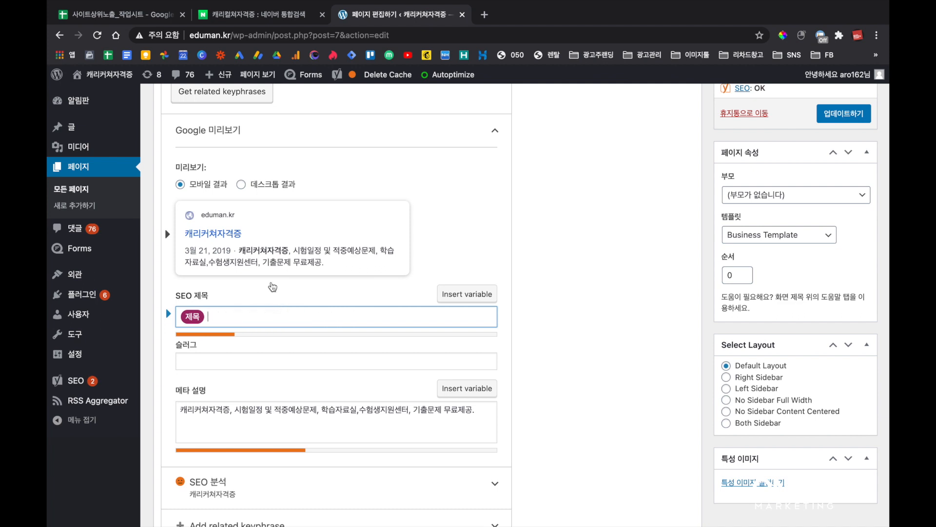
text(- )
text(dhs)
key(BackSpace)
key(BackSpace)
key(BackSpace)
text(ㅇ안녕하세요. )
text(ㅡㄹ리)
key(BackSpace)
key(BackSpace)
key(BackSpace)
key(BackSpace)
text(클릭해)
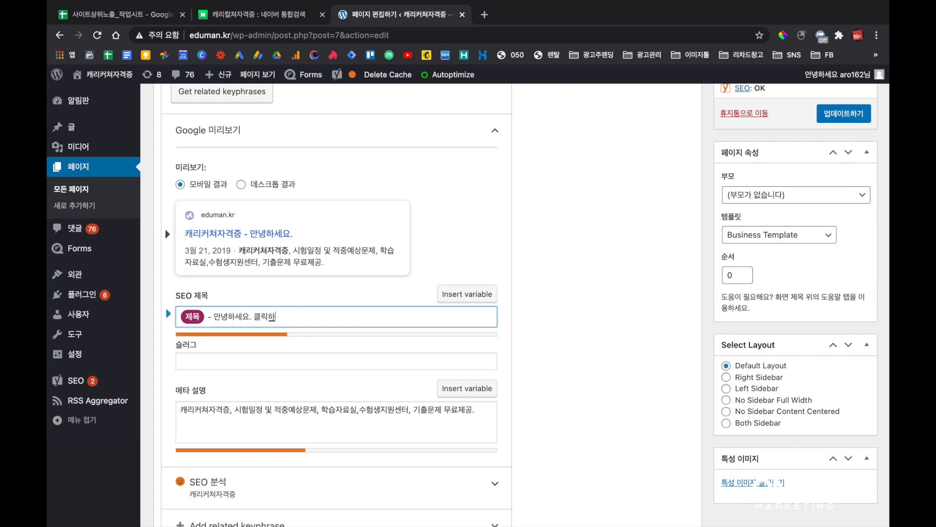
text(주세요)
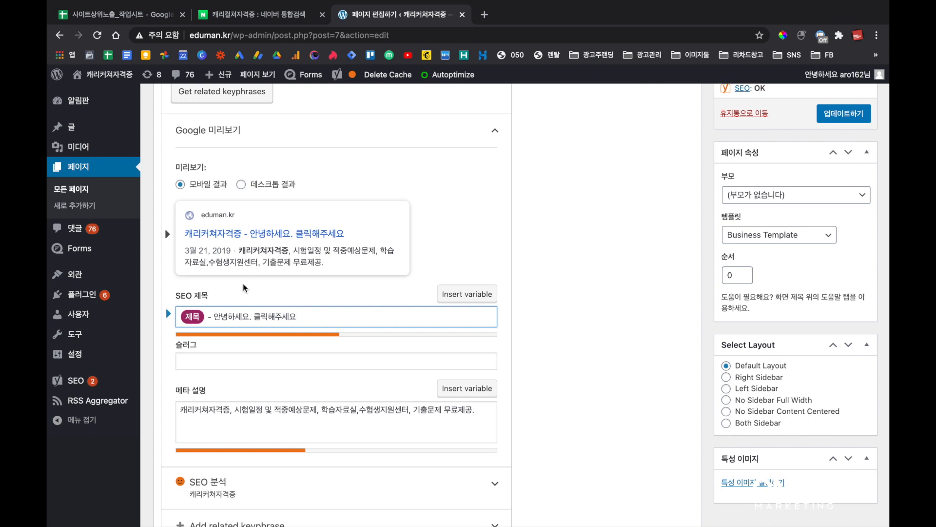
- Highlight the SEO title's 제목 variable and the whole meta description, and revisit the open 캐리컬쳐자격증 results on Naver
double_click(194, 318)
triple_click(244, 415)
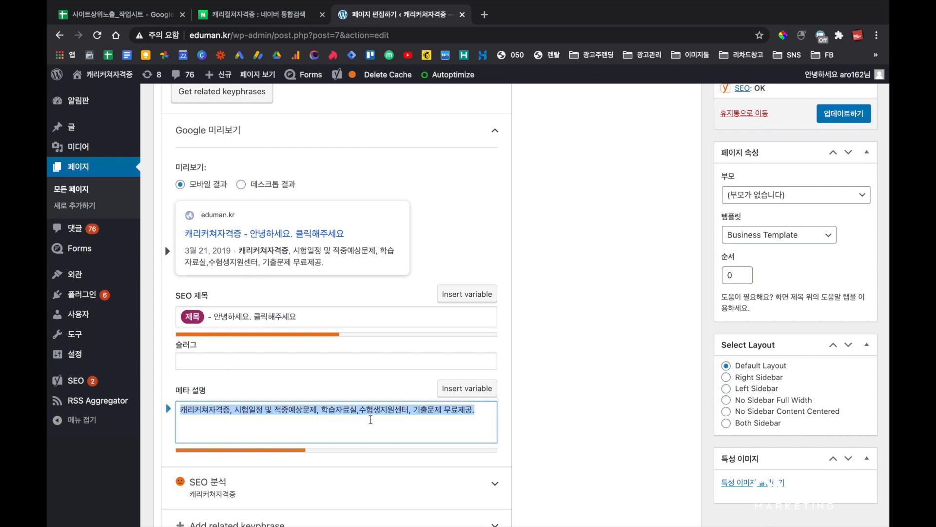
click(484, 414)
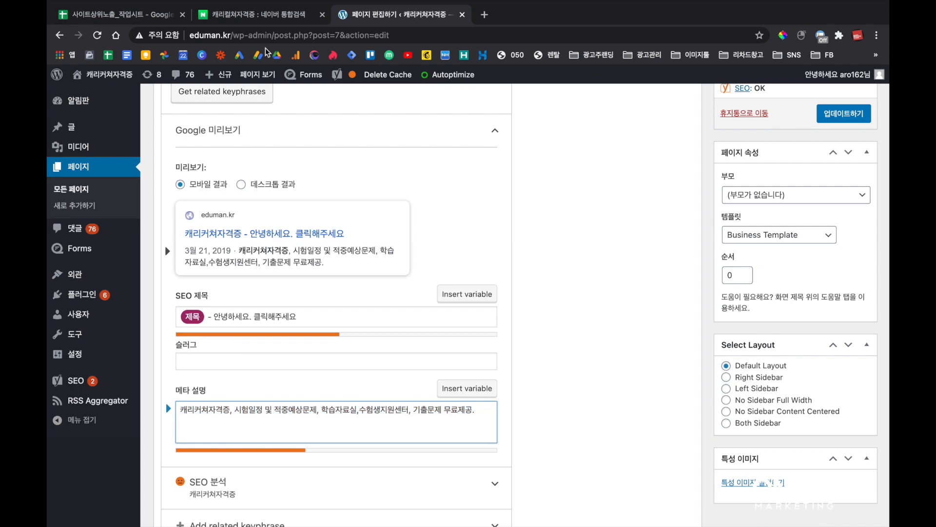
click(246, 22)
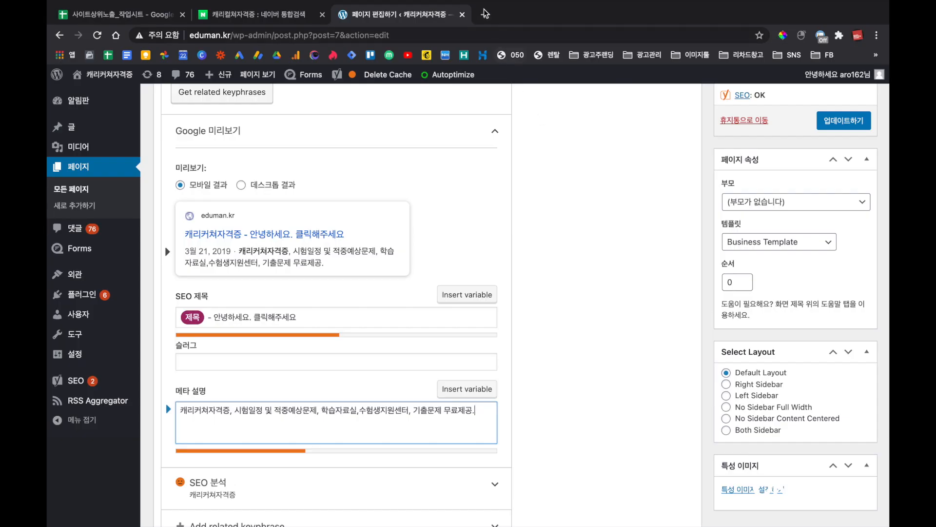
- Open the mobile Naver home page m.naver.com in a new browser tab
click(486, 15)
click(448, 42)
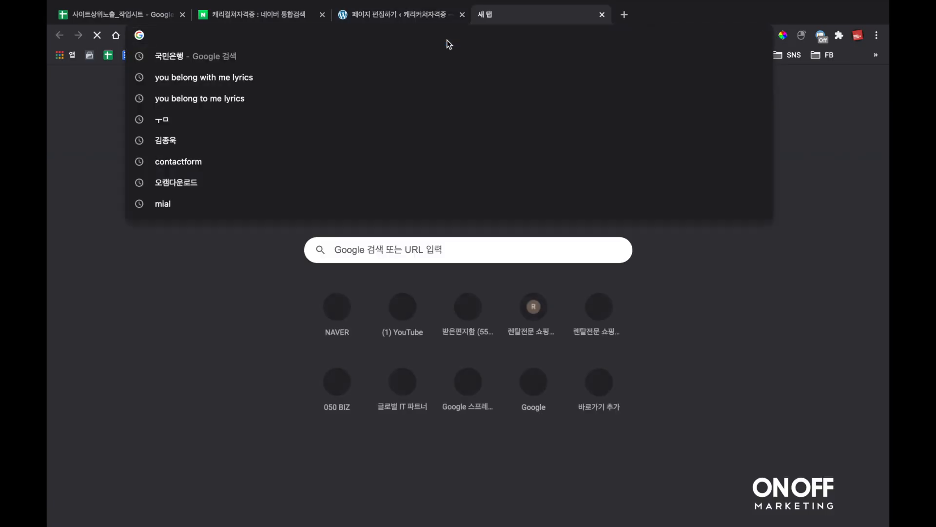
text(m.)
key(Return)
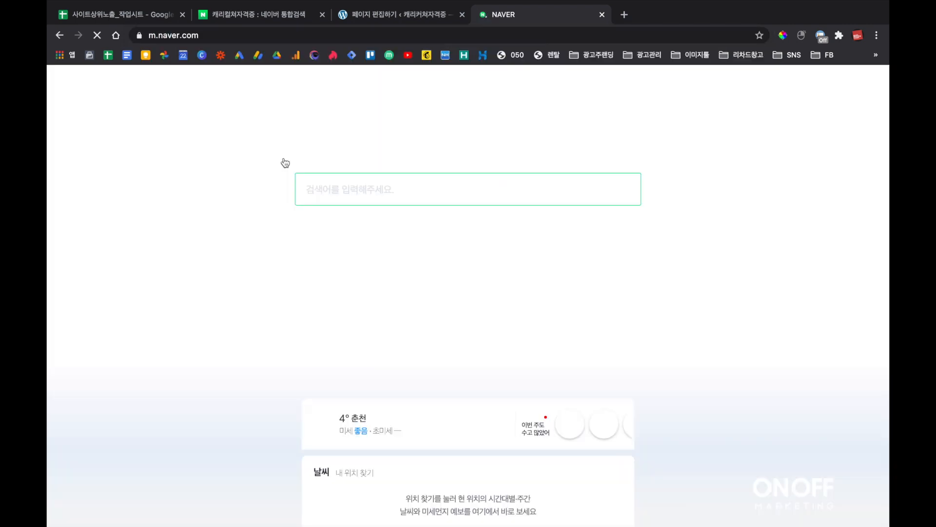
- Search mobile Naver for bmw장기렌트
click(334, 183)
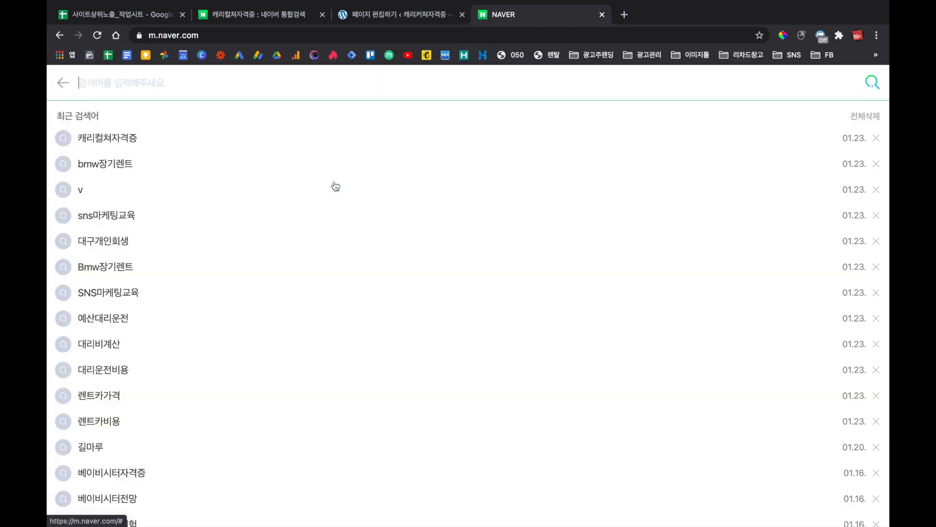
text(zo)
key(BackSpace)
key(BackSpace)
text(bm)
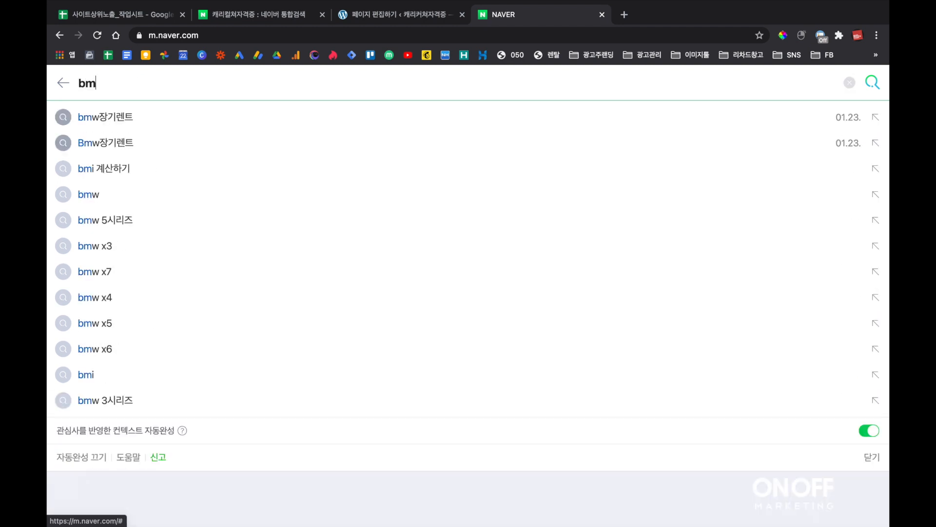
text(w장기렌트)
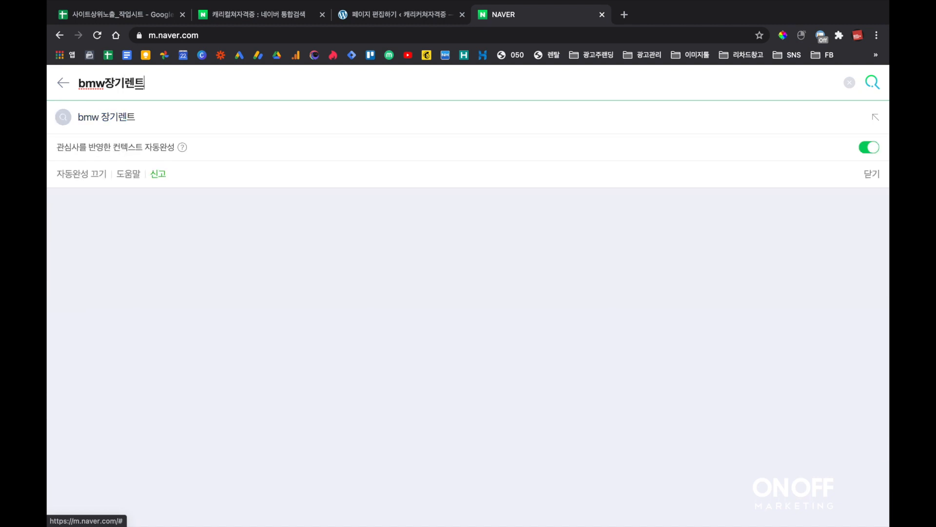
key(Return)
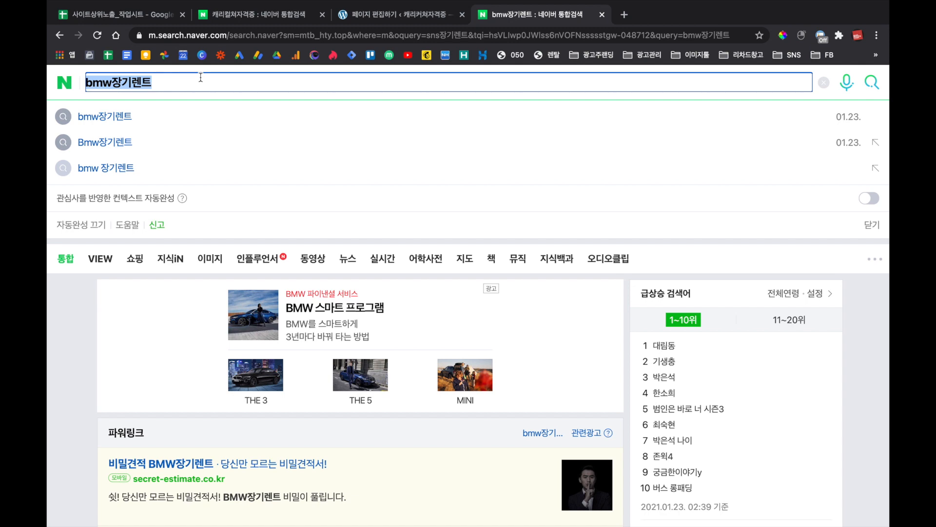
- Replace the Naver query with 캐리컬쳐자격증 and run the search
text(z)
key(BackSpace)
text(캐)
text(리컬쳐자격ㅈ)
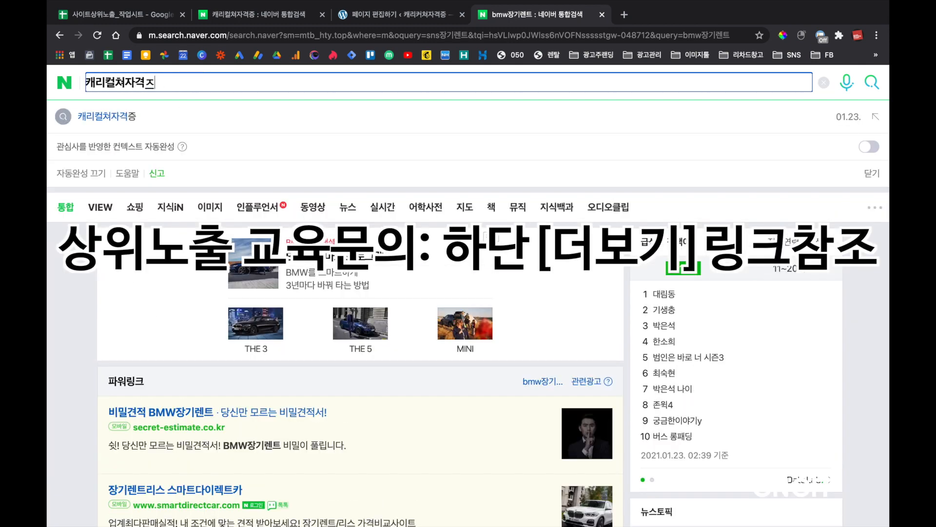
text(증)
key(Return)
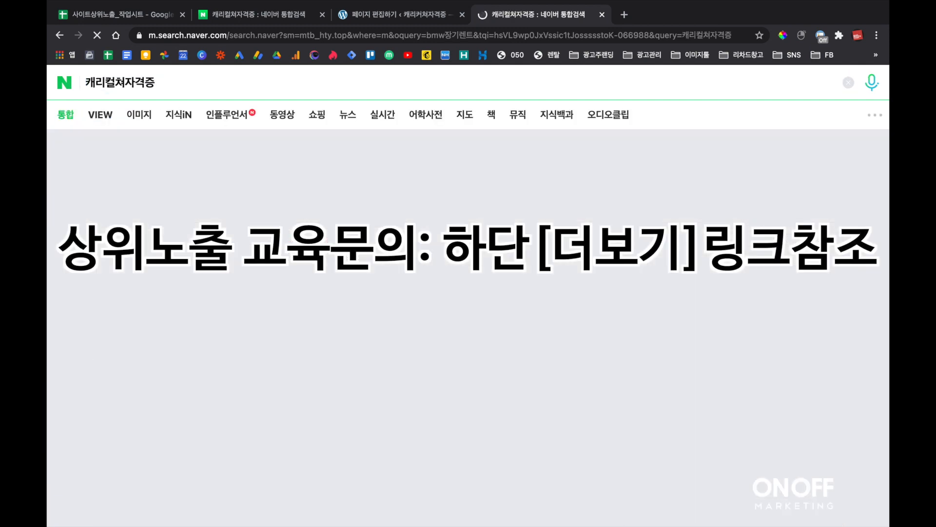